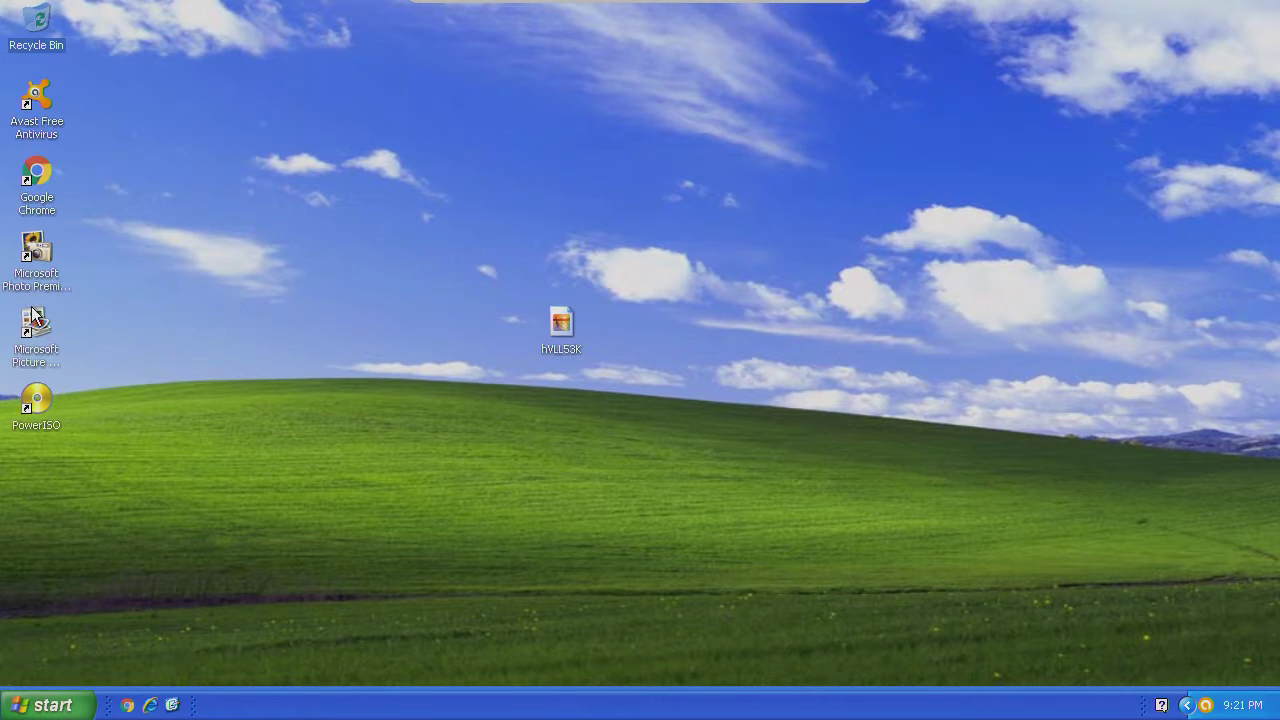
- Launch Google Chrome and dismiss the notice about Chrome updates ending
{"action": "left_click", "coordinate": [58, 352]}
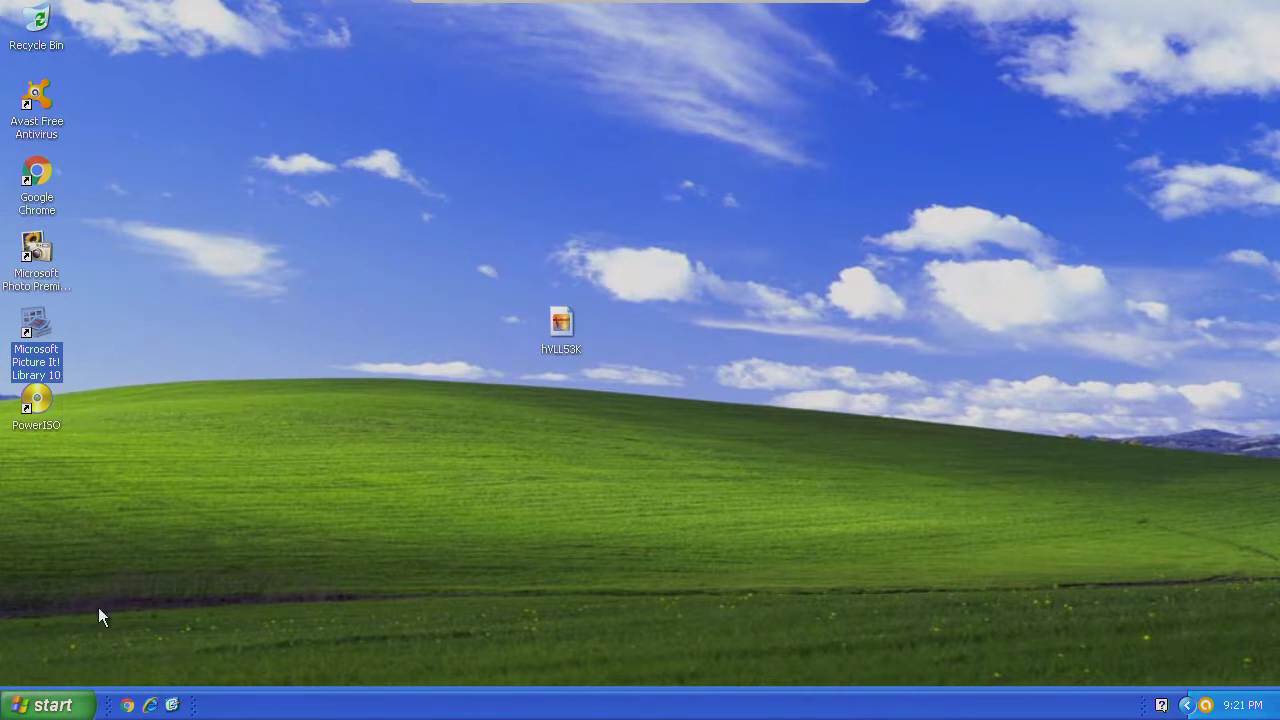
{"action": "left_click", "coordinate": [70, 706]}
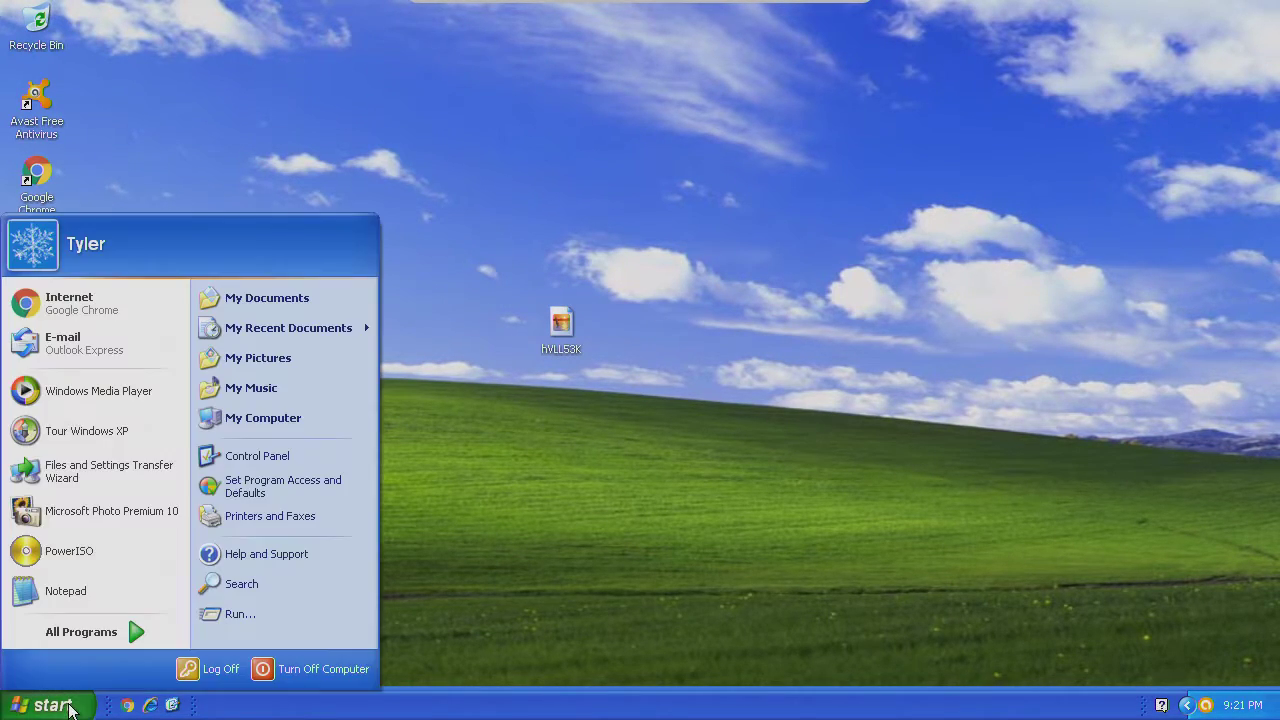
{"action": "left_click", "coordinate": [510, 574]}
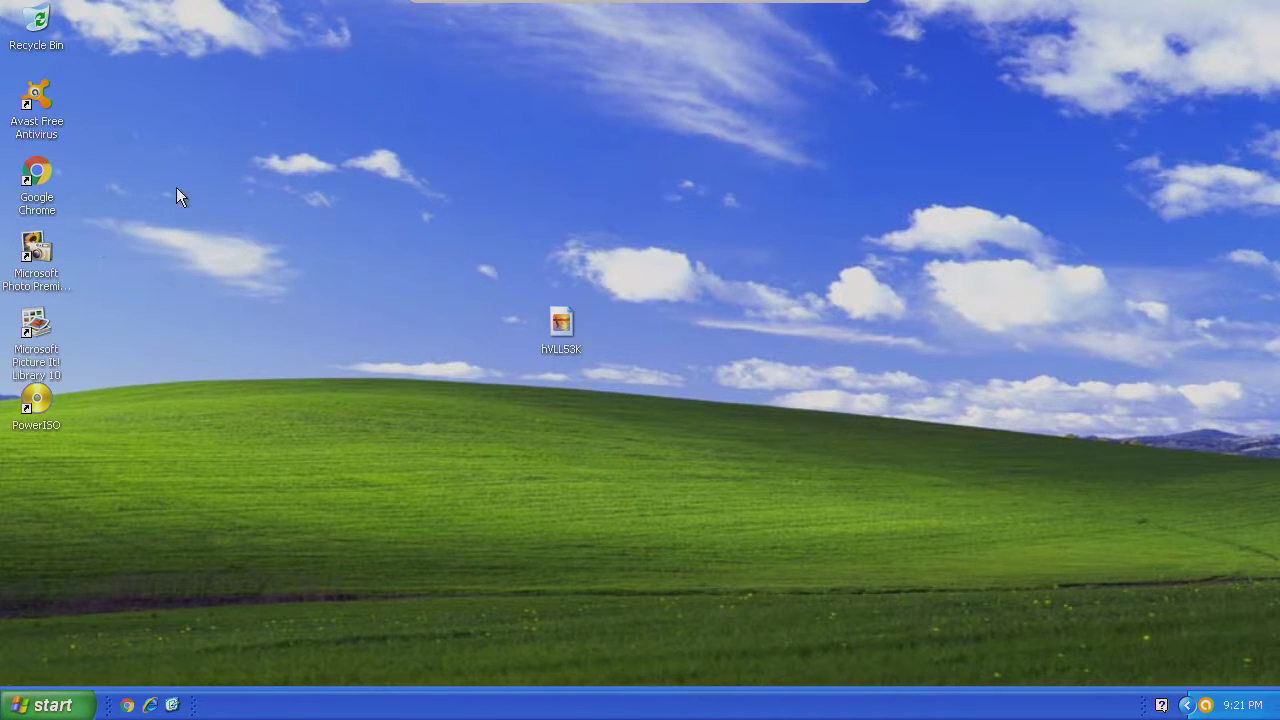
{"action": "double_click", "coordinate": [35, 178]}
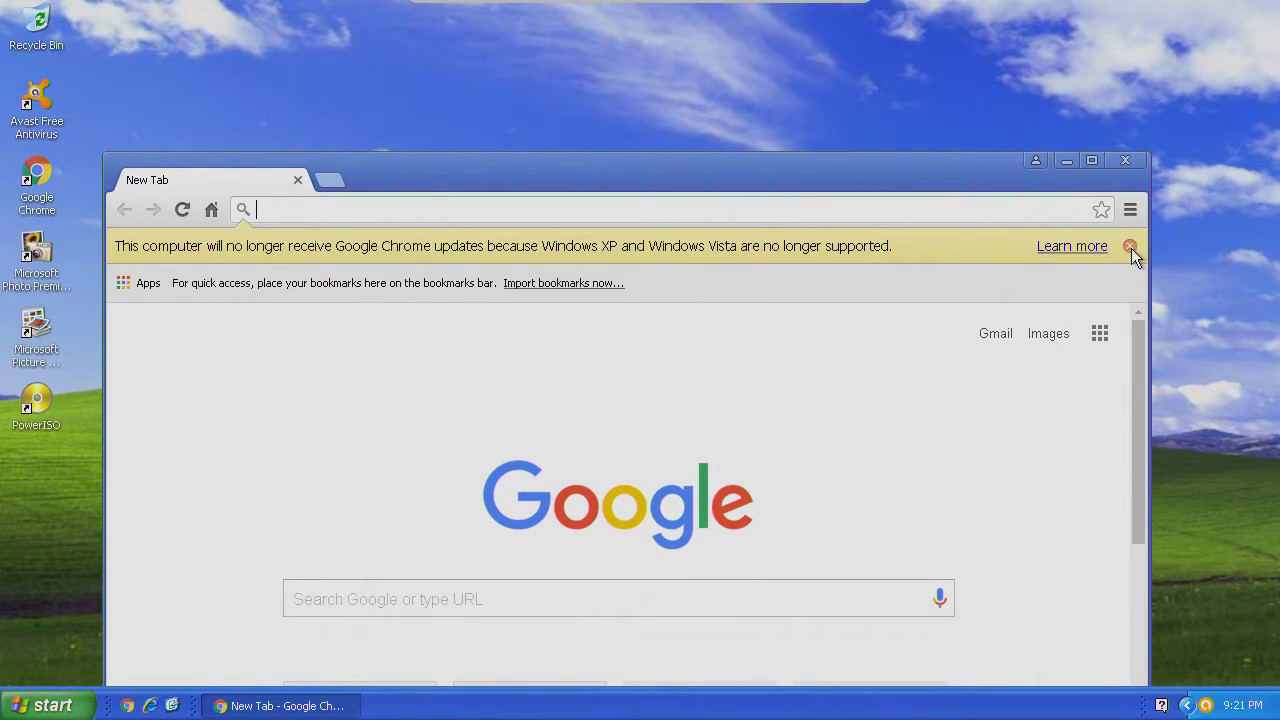
{"action": "left_click", "coordinate": [1129, 246]}
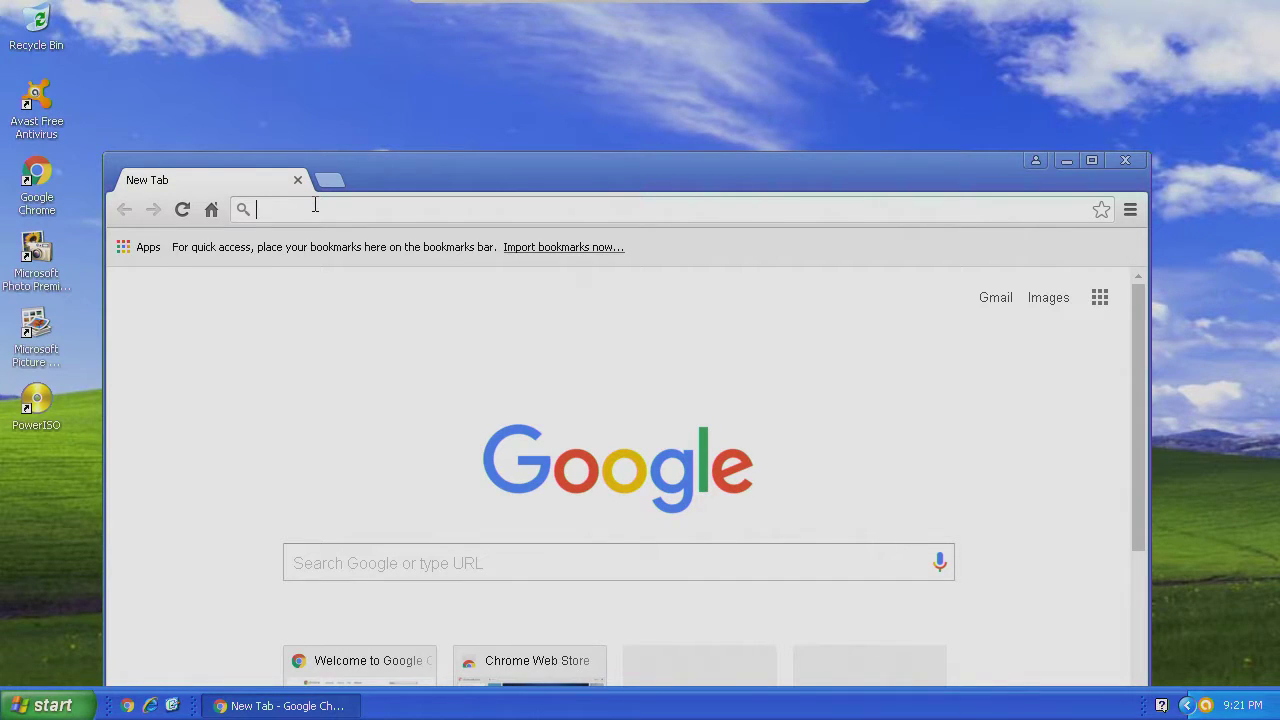
- Search Google for 'Jenna sue font' and open the Jenna Sue Font result on dafont.com
{"action": "type", "text": "Je"}
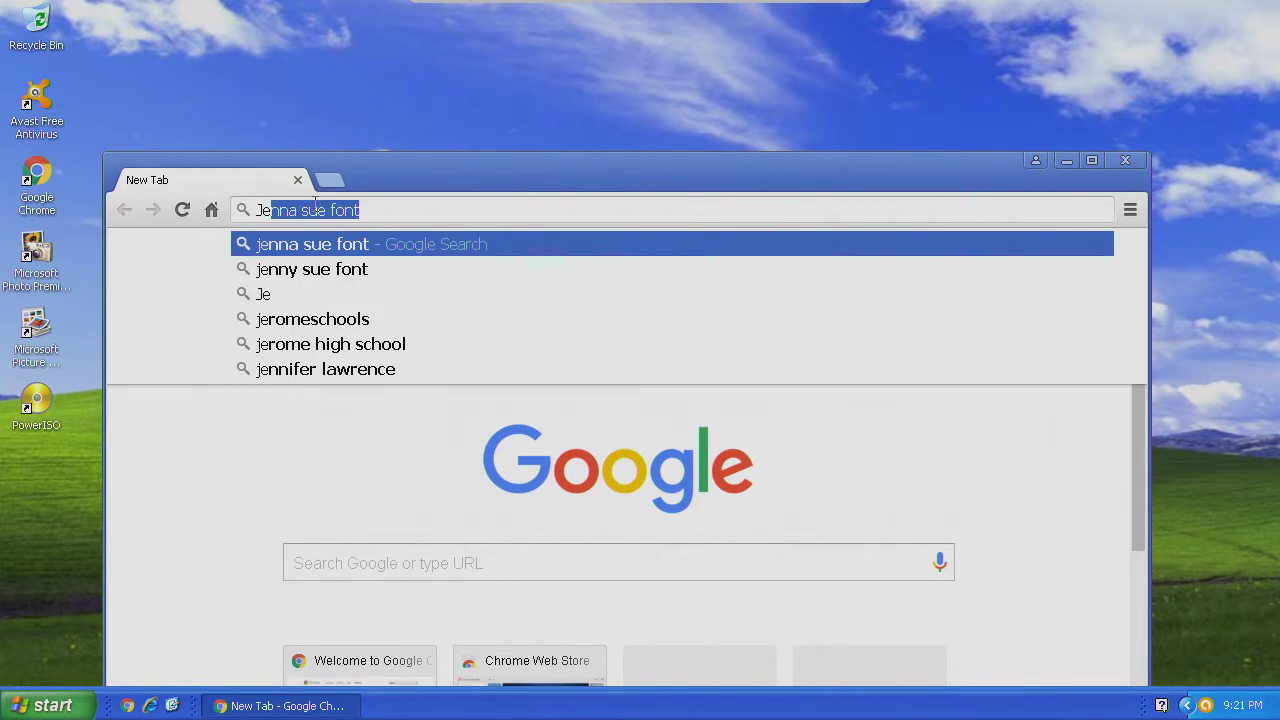
{"action": "type", "text": "nna sue font"}
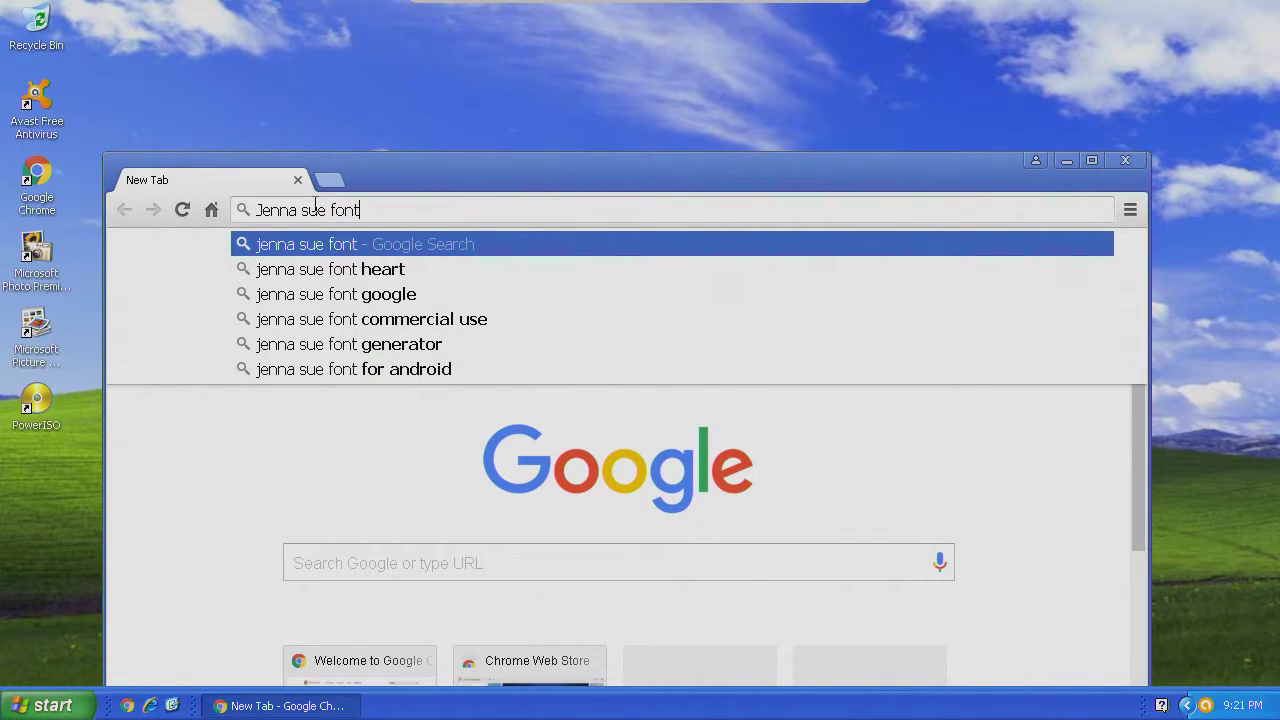
{"action": "key", "text": "Return"}
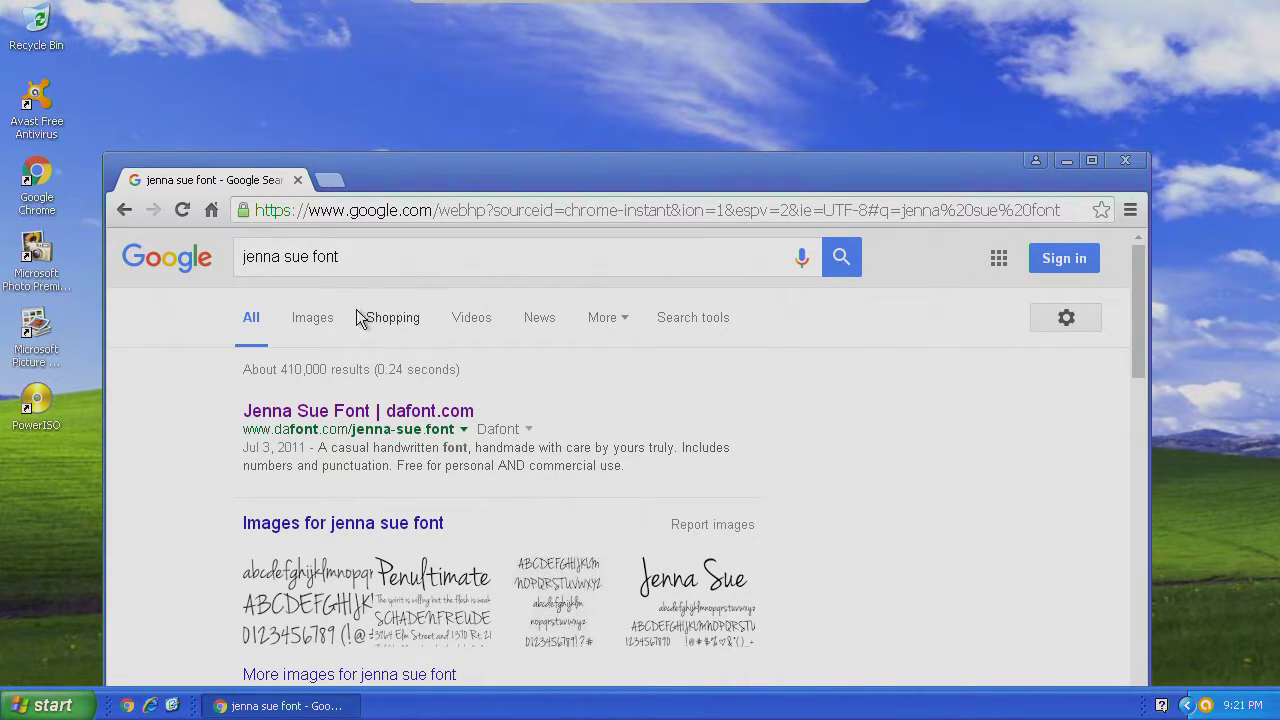
{"action": "left_click_drag", "start_coordinate": [242, 256], "coordinate": [322, 254]}
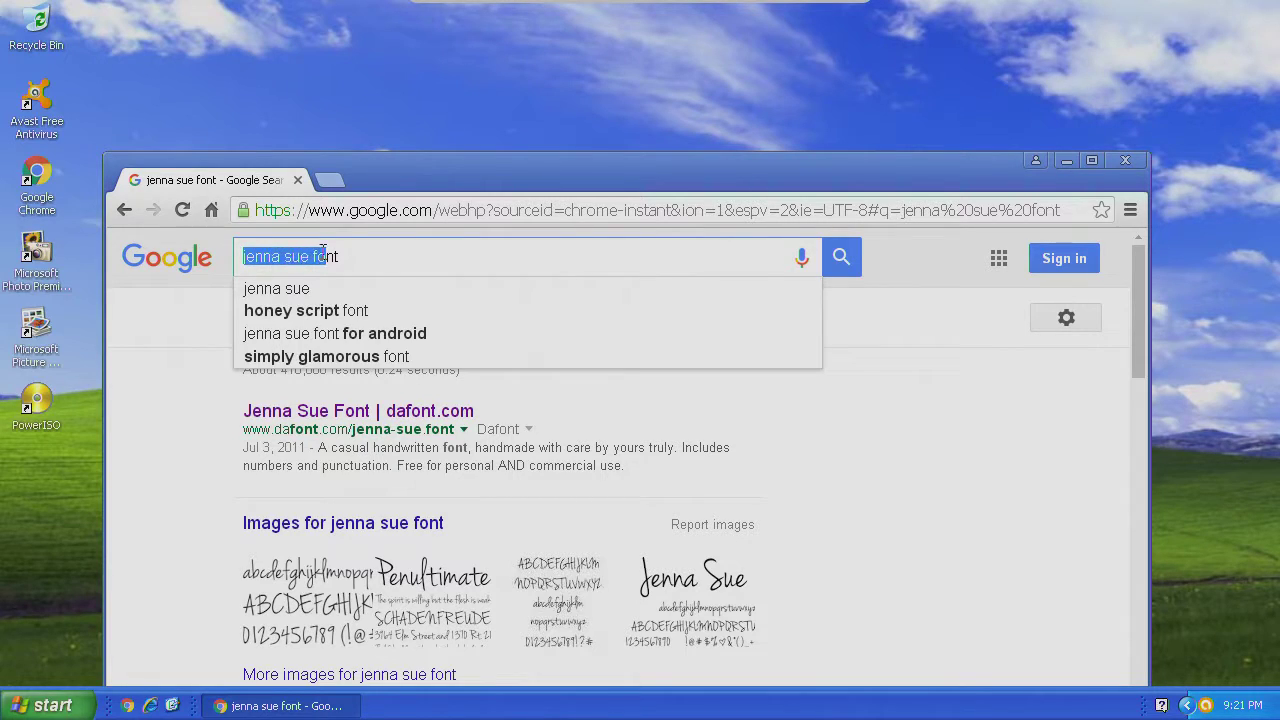
{"action": "left_click", "coordinate": [829, 447]}
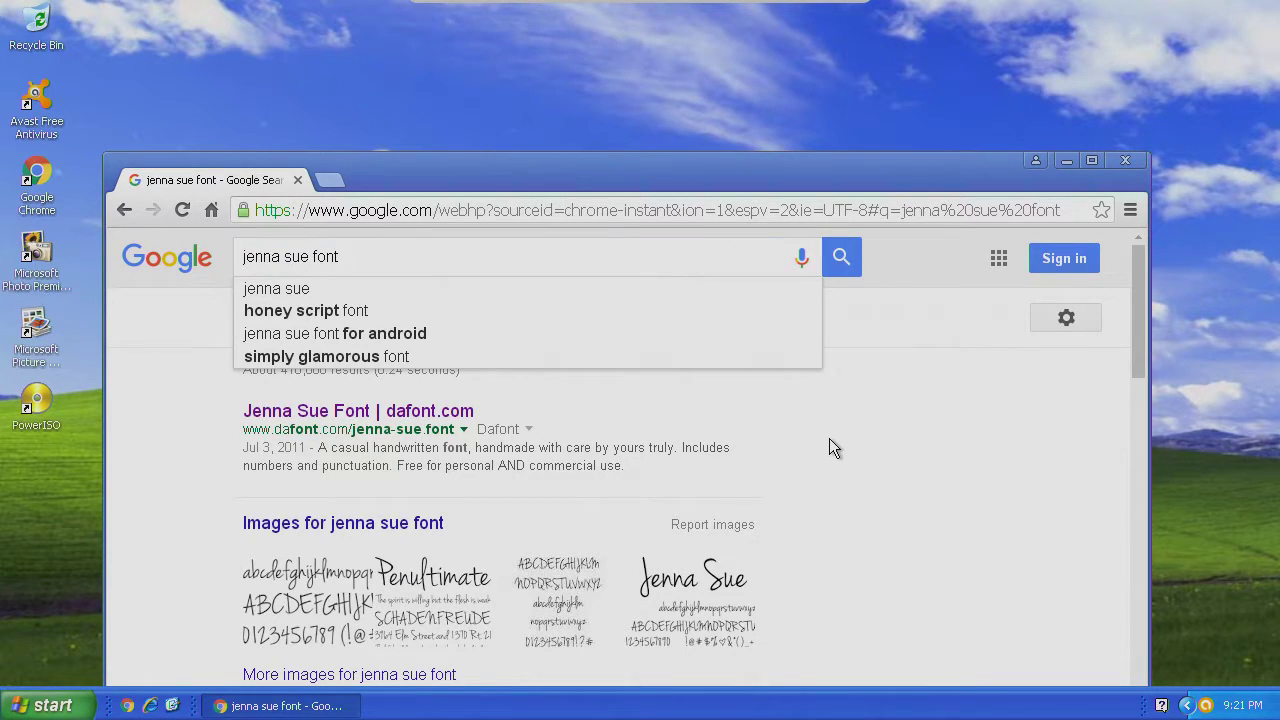
{"action": "left_click", "coordinate": [425, 412]}
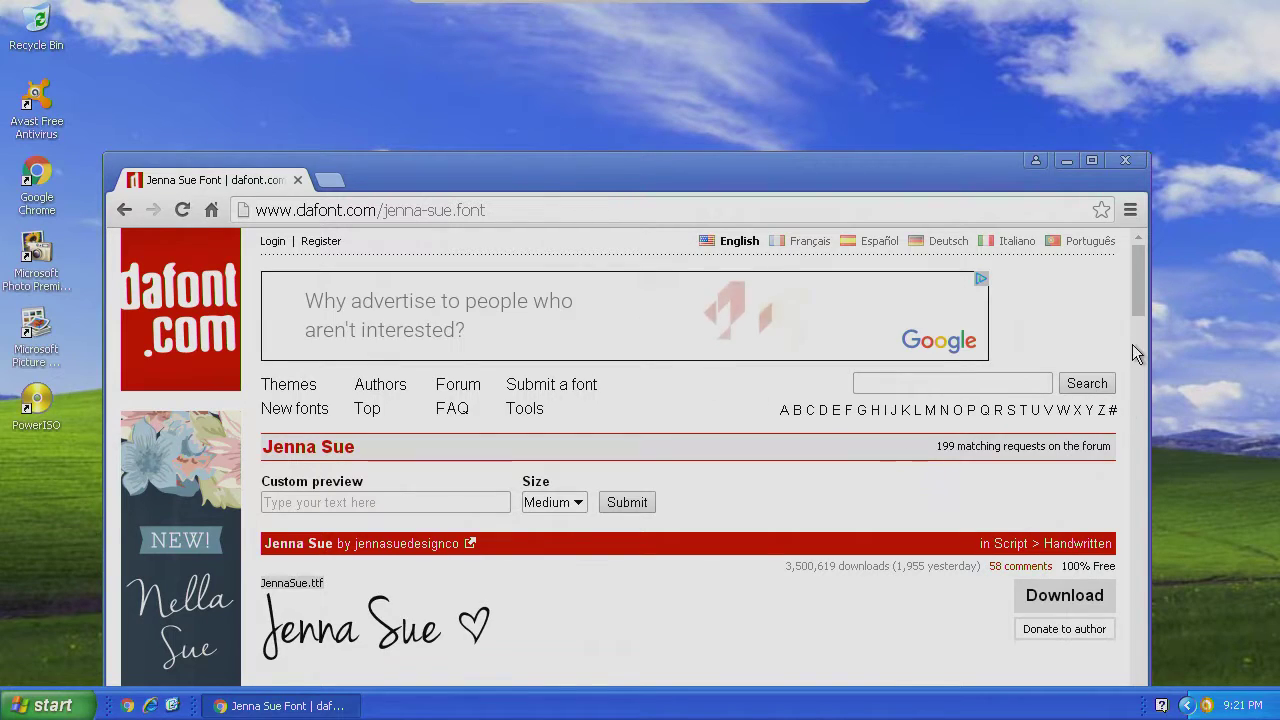
- Download the Jenna Sue font from dafont.com as jenna_sue.zip and close the browser
{"action": "left_click_drag", "start_coordinate": [1134, 290], "coordinate": [1135, 329]}
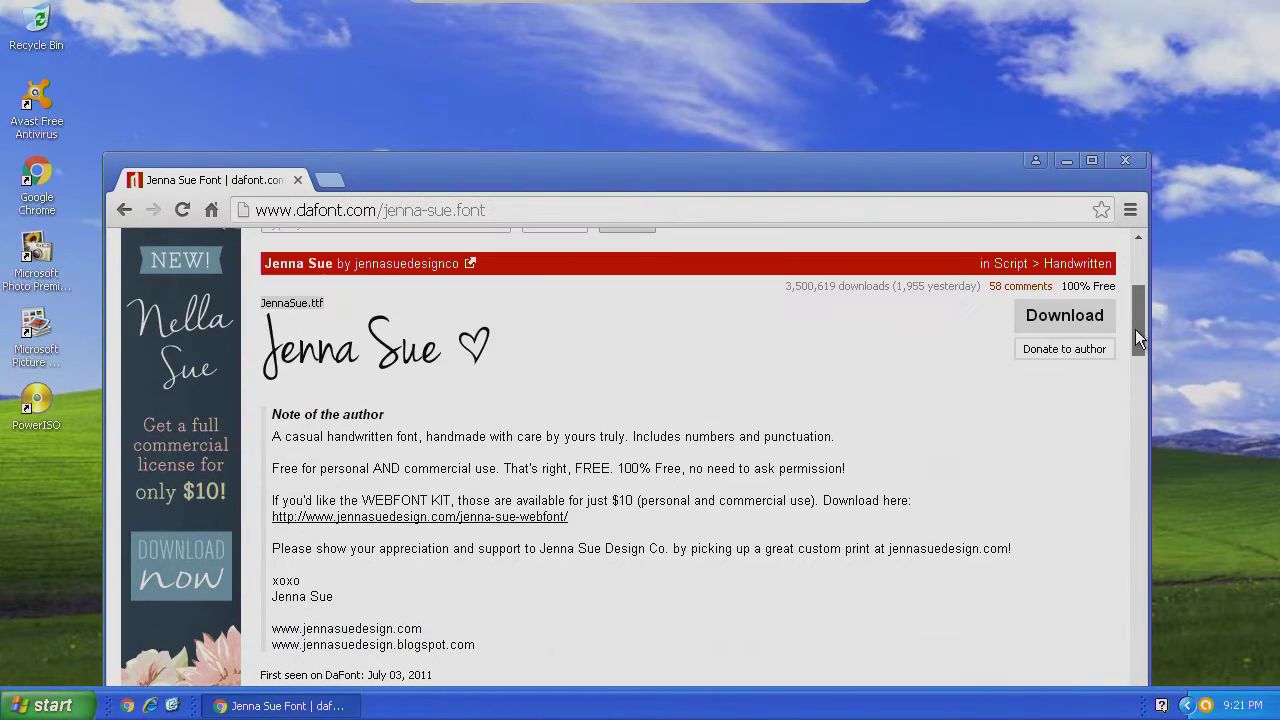
{"action": "left_click", "coordinate": [1064, 318]}
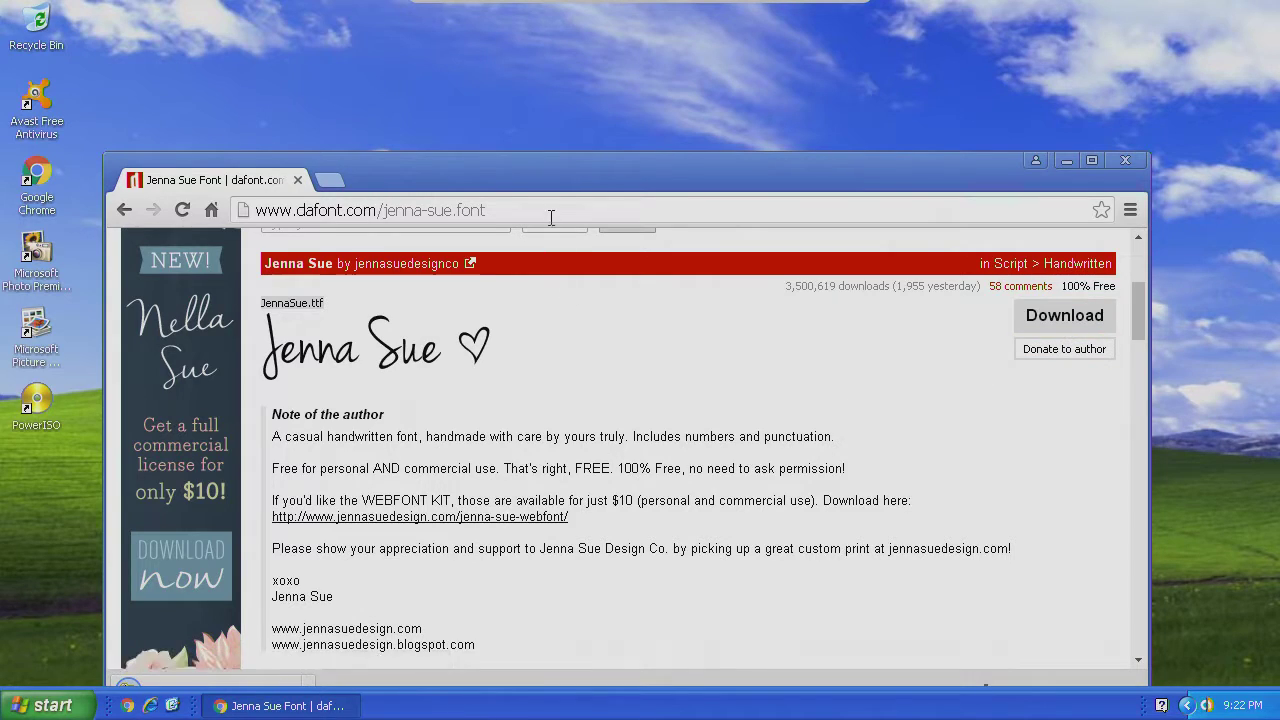
{"action": "left_click_drag", "start_coordinate": [601, 176], "coordinate": [515, 65]}
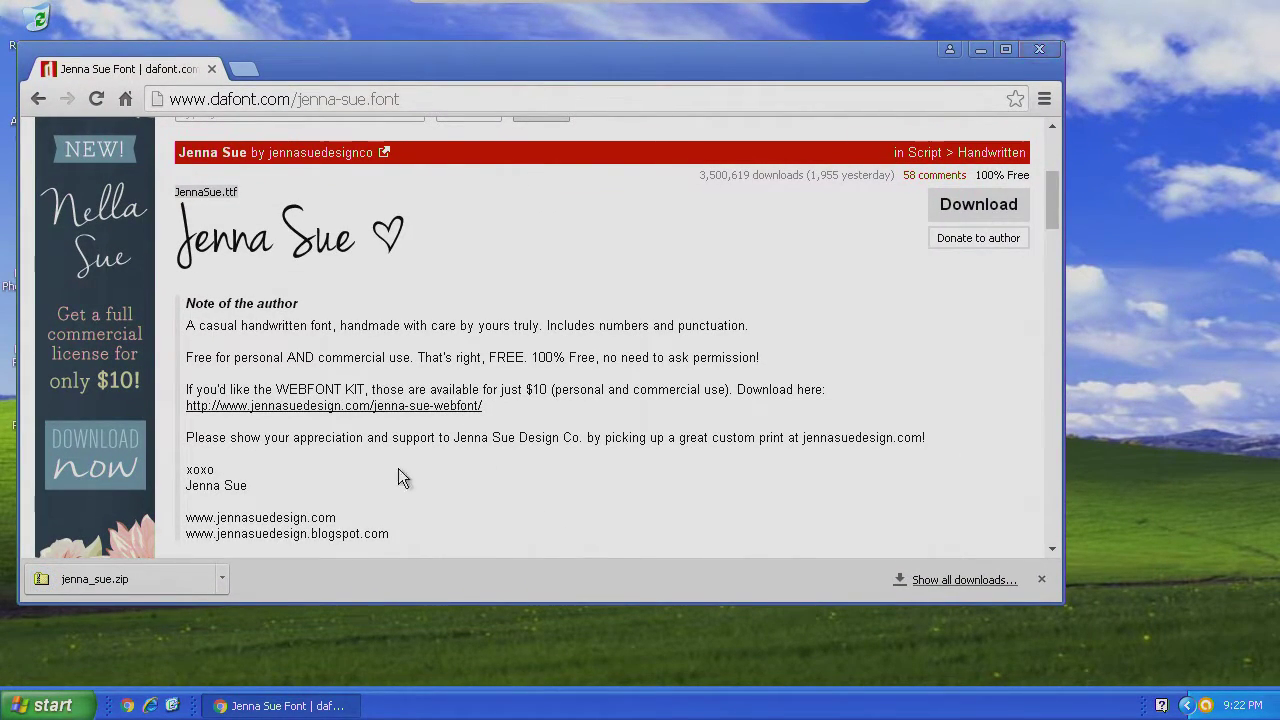
{"action": "key", "text": "alt+F4"}
- Move jenna_sue.zip from My Documents' Downloads folder onto the desktop and close the folder
{"action": "left_click", "coordinate": [50, 705]}
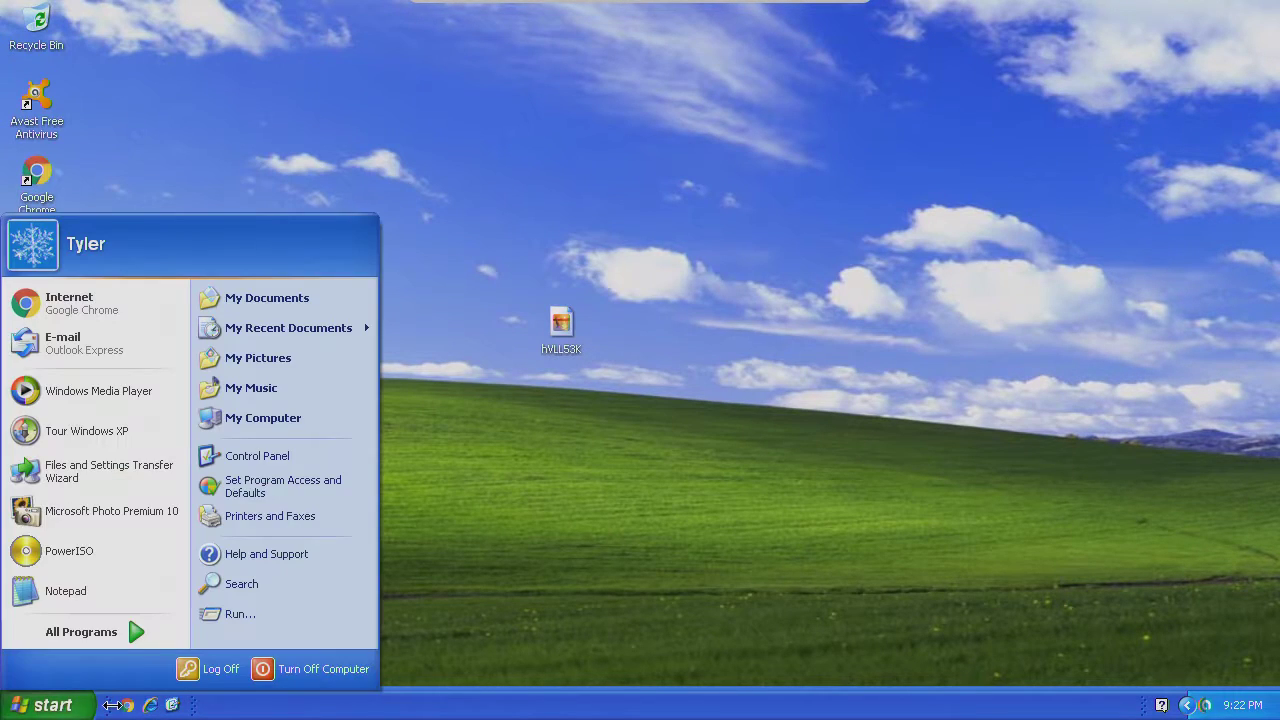
{"action": "left_click", "coordinate": [254, 299]}
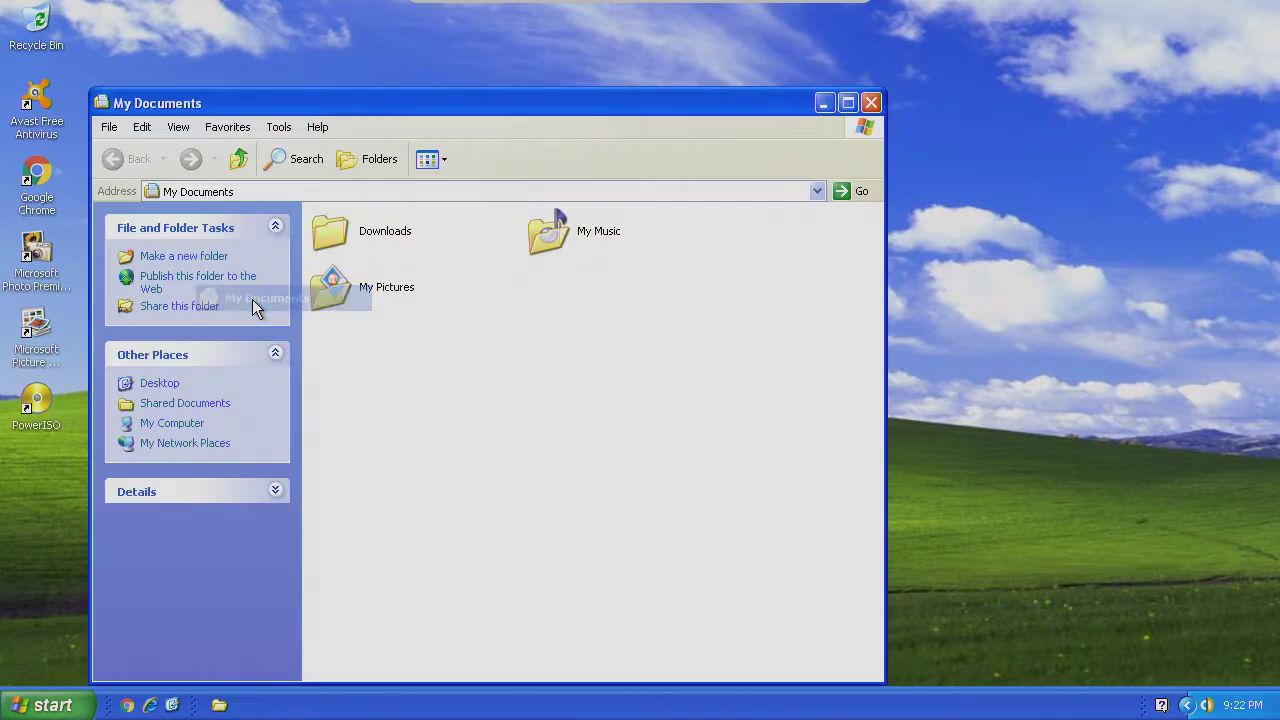
{"action": "double_click", "coordinate": [340, 240]}
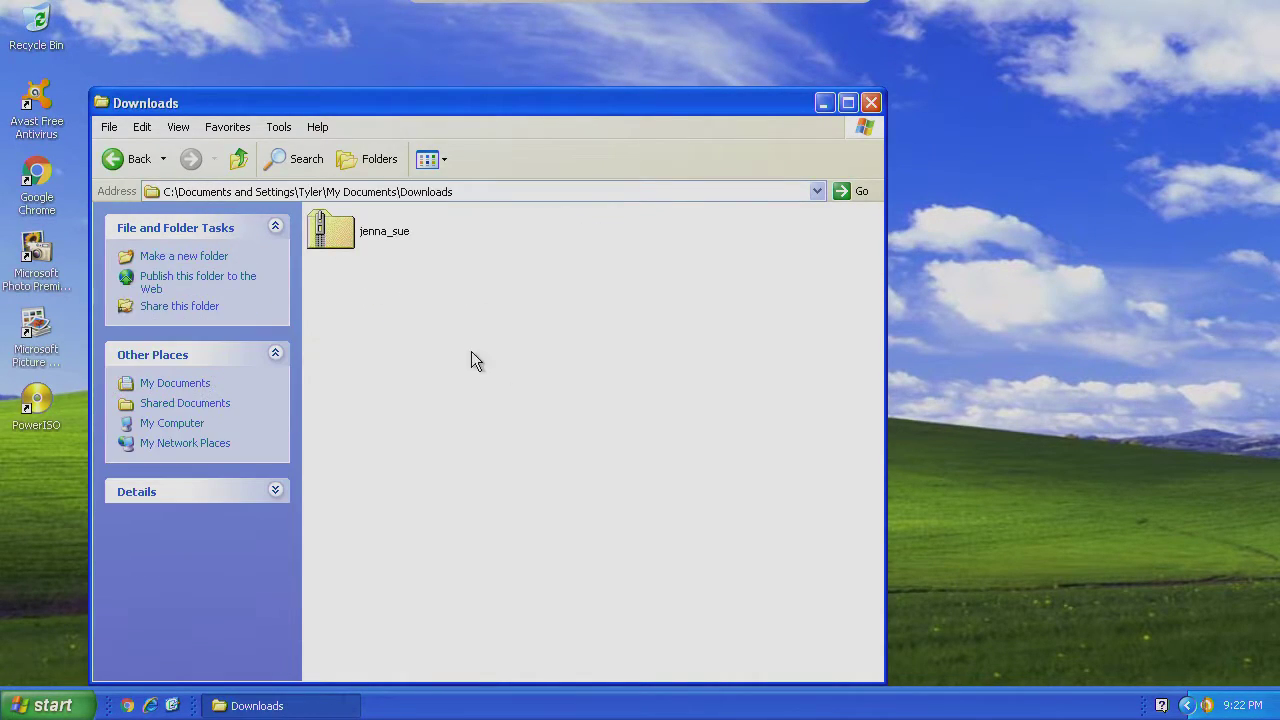
{"action": "left_click_drag", "start_coordinate": [423, 104], "coordinate": [943, 279]}
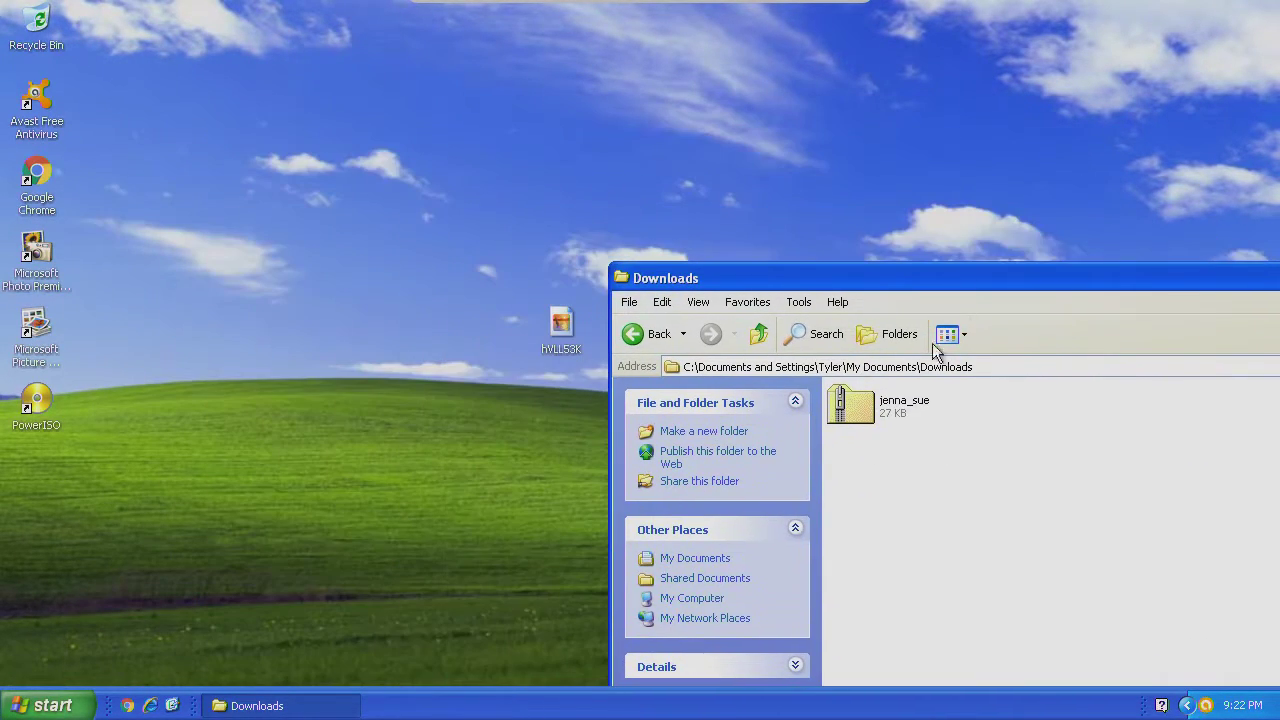
{"action": "left_click_drag", "start_coordinate": [856, 414], "coordinate": [420, 325]}
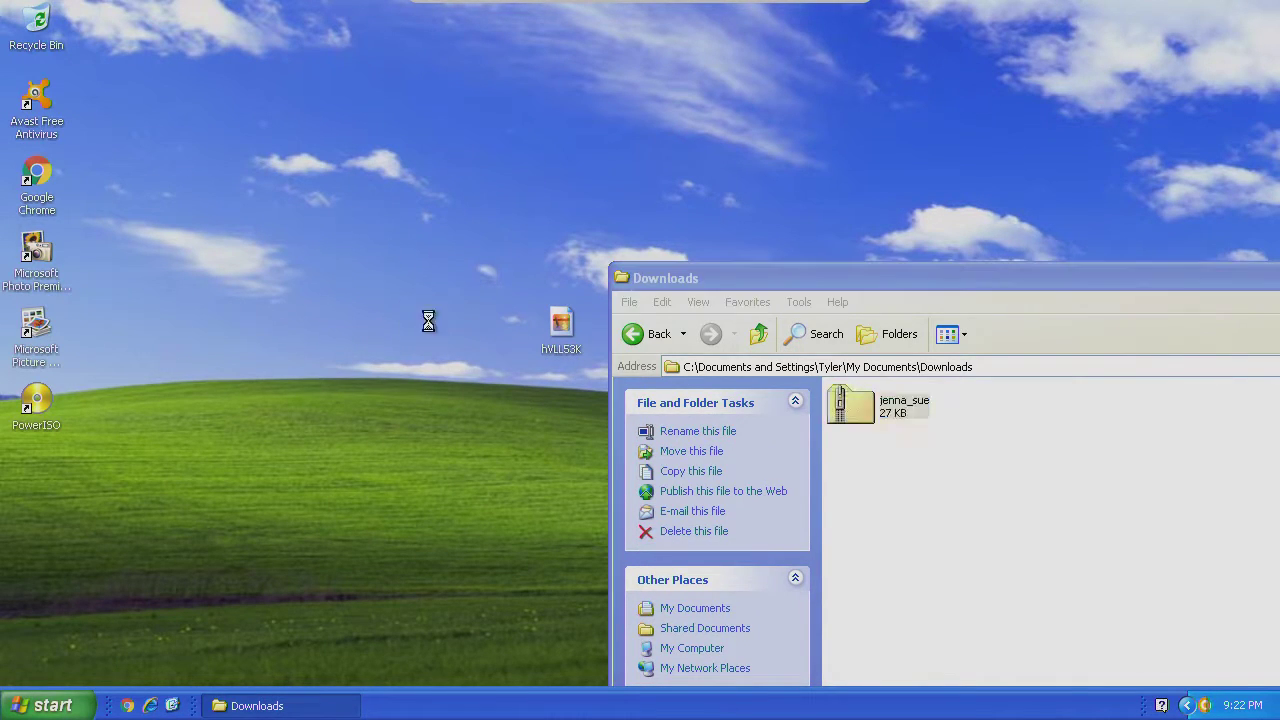
{"action": "left_click_drag", "start_coordinate": [848, 273], "coordinate": [460, 254]}
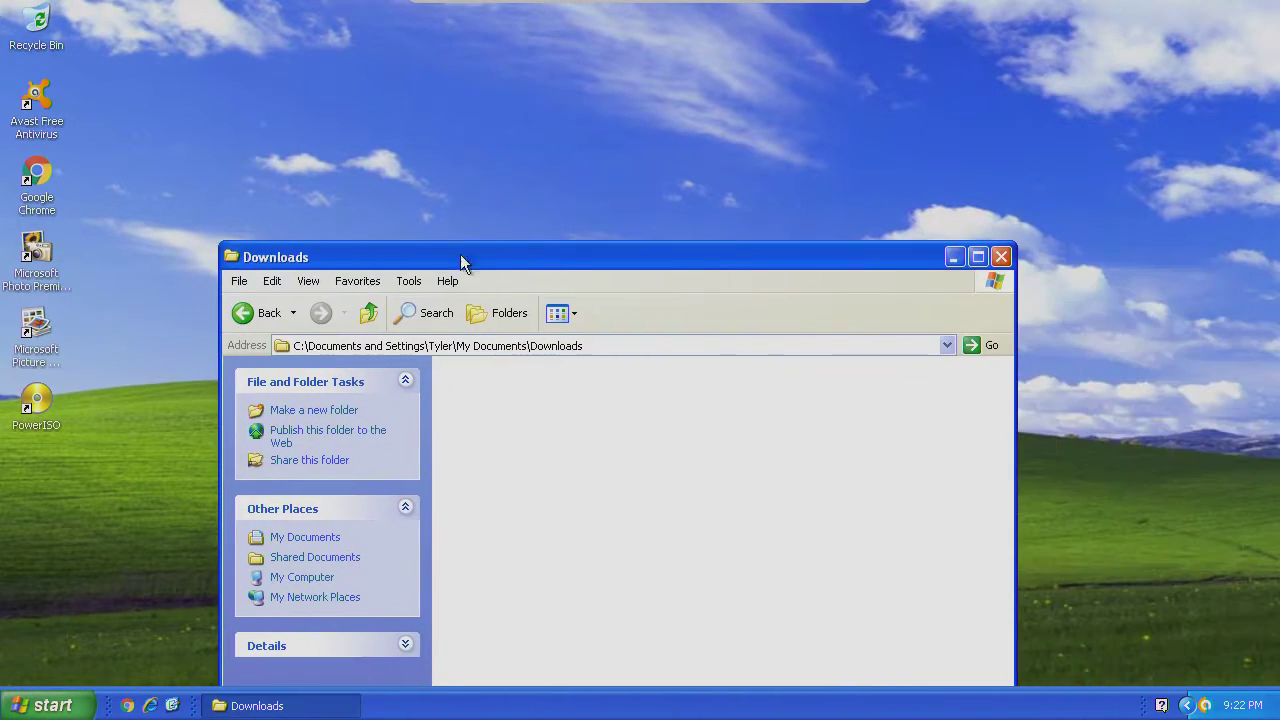
{"action": "left_click", "coordinate": [1000, 257]}
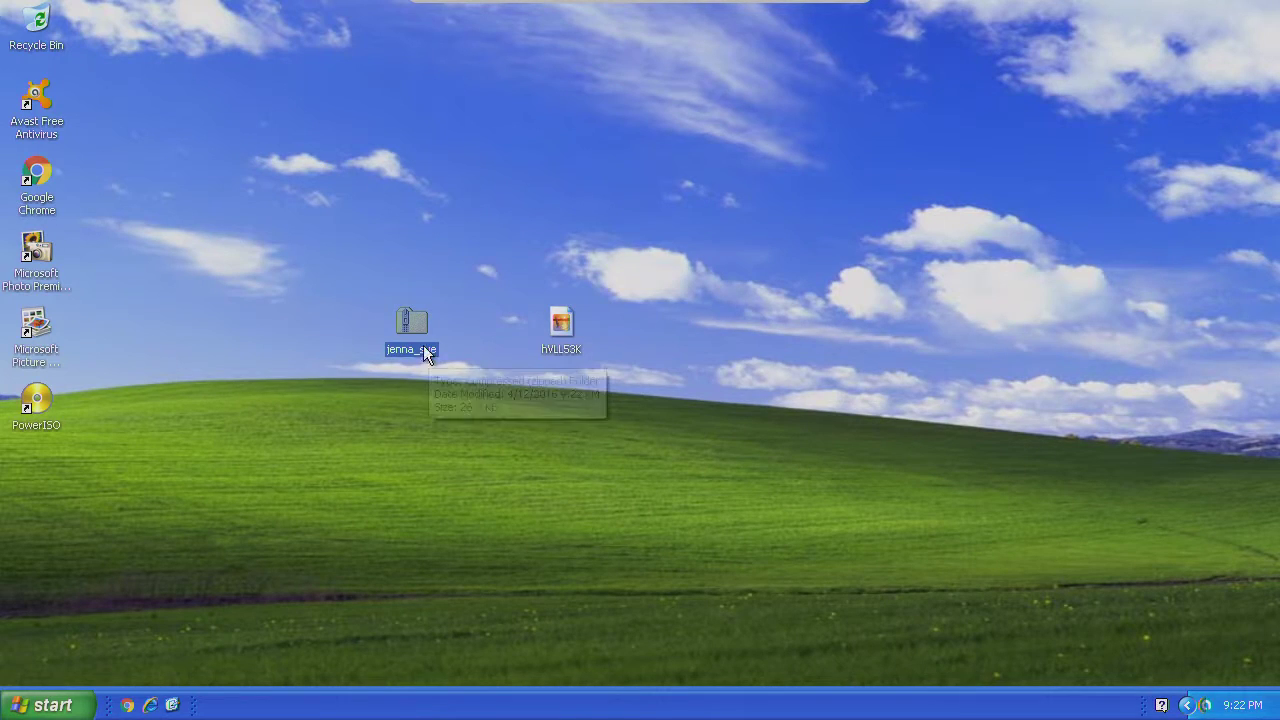
- Arrange jenna_sue.zip right next to hVLL53K on the desktop and bring up its actions
{"action": "left_click_drag", "start_coordinate": [553, 318], "coordinate": [732, 318]}
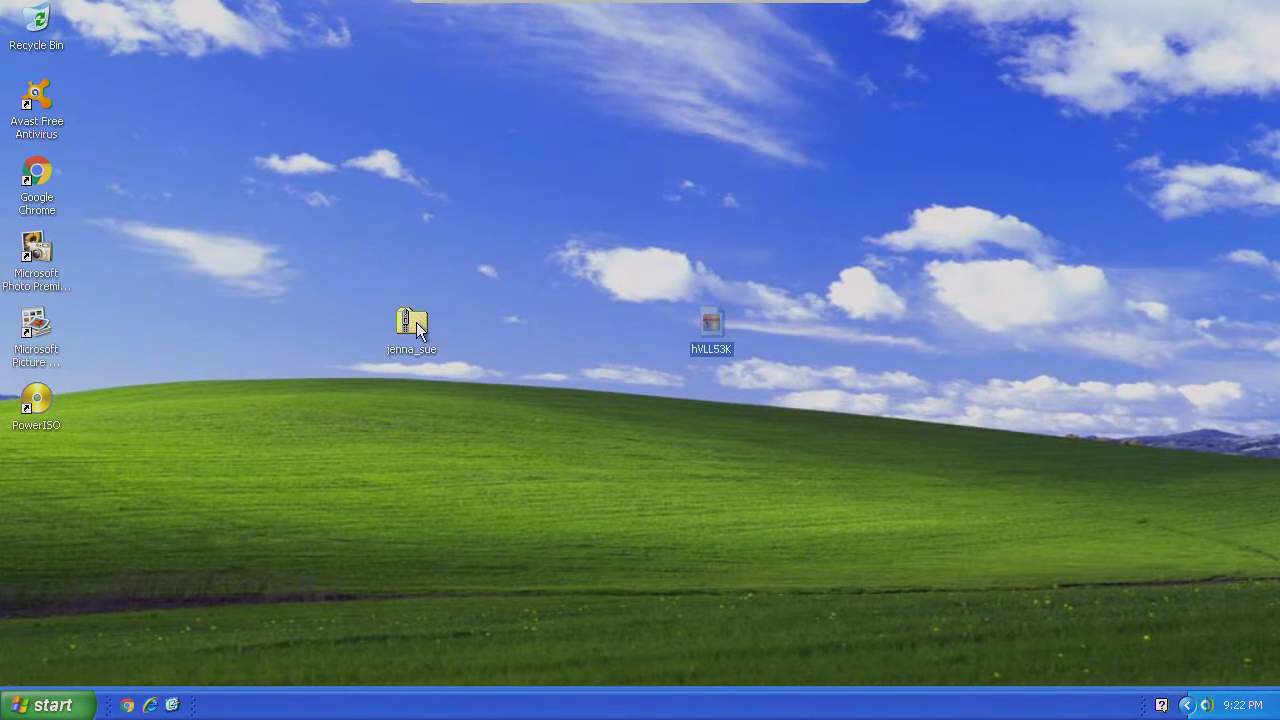
{"action": "left_click_drag", "start_coordinate": [416, 320], "coordinate": [615, 309]}
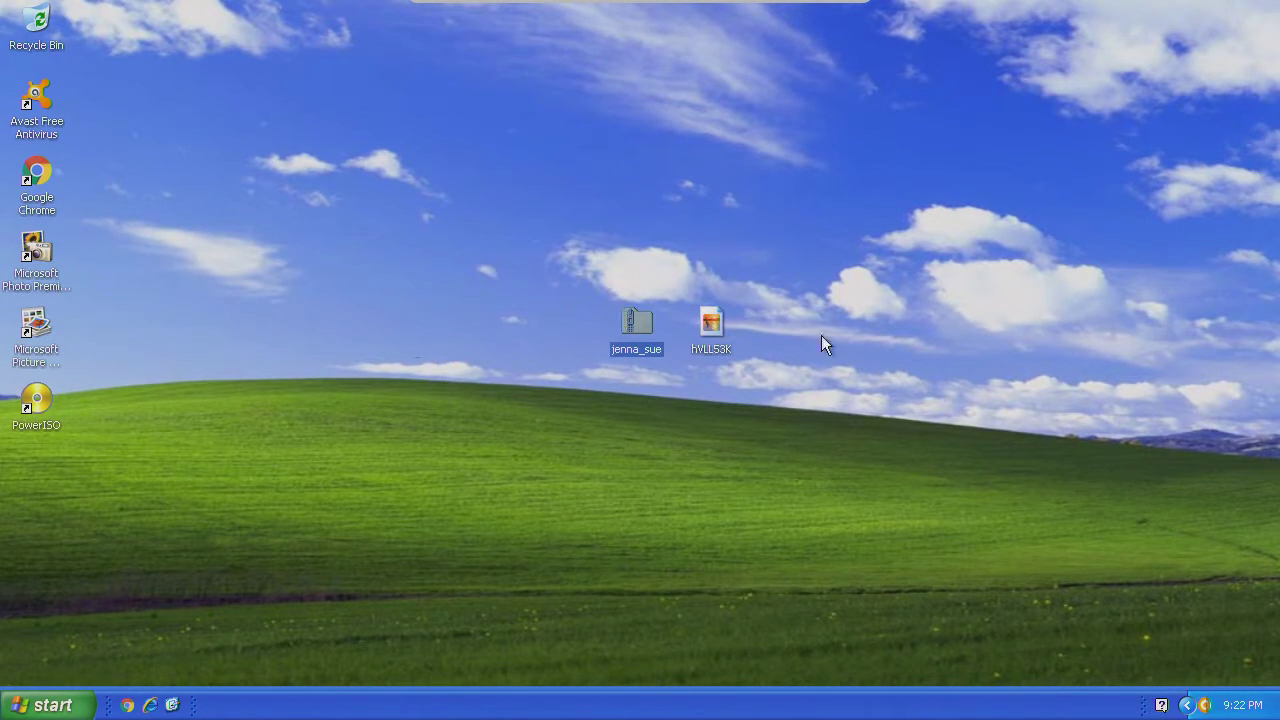
{"action": "left_click", "coordinate": [555, 294]}
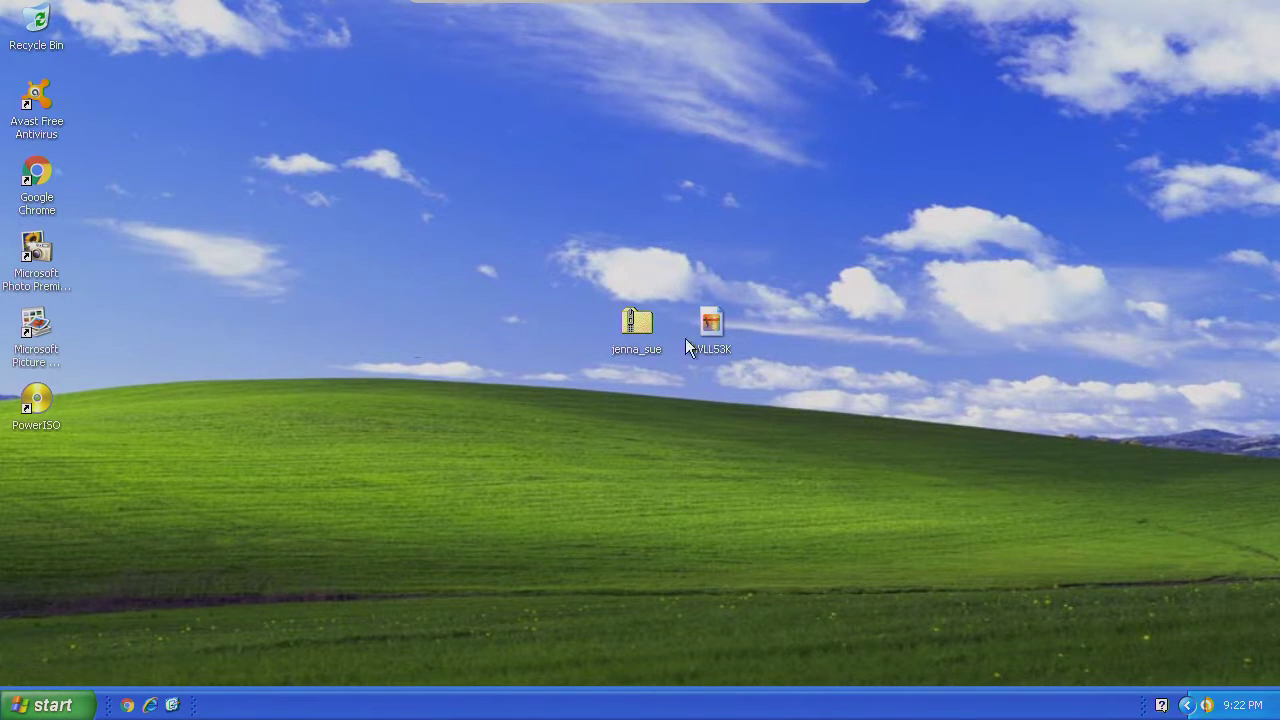
{"action": "left_click", "coordinate": [635, 327]}
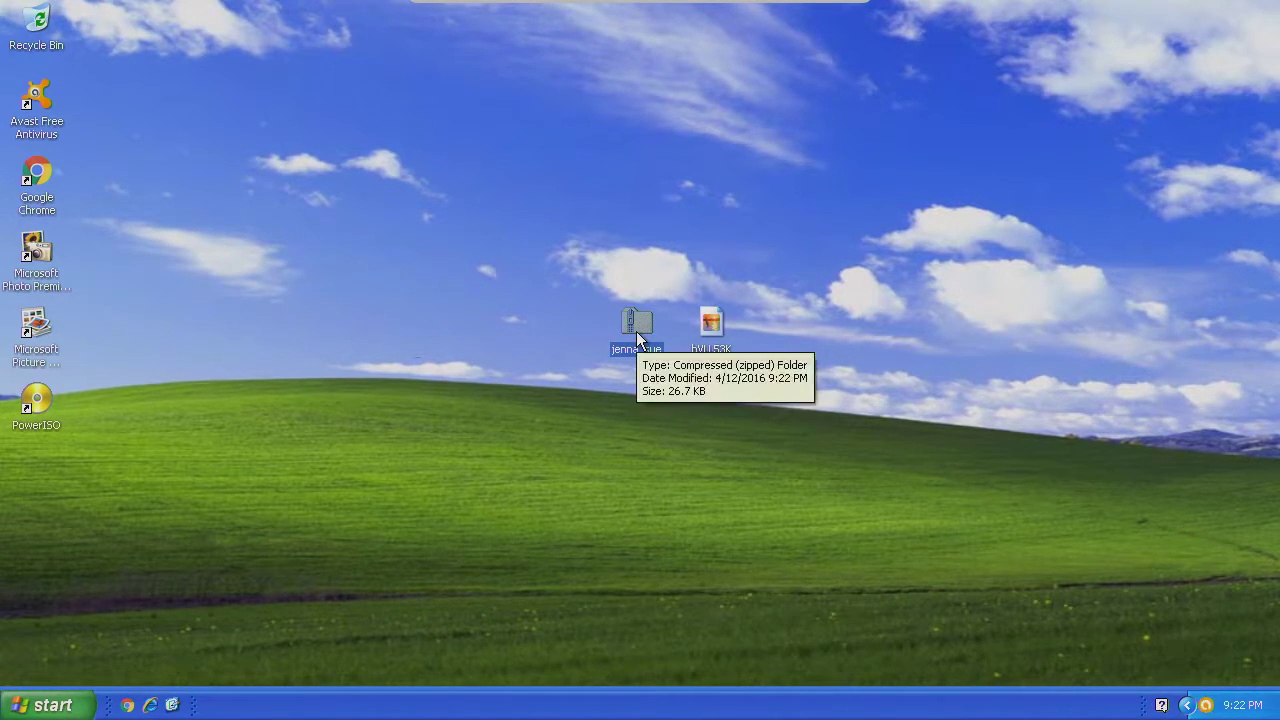
{"action": "right_click", "coordinate": [636, 331]}
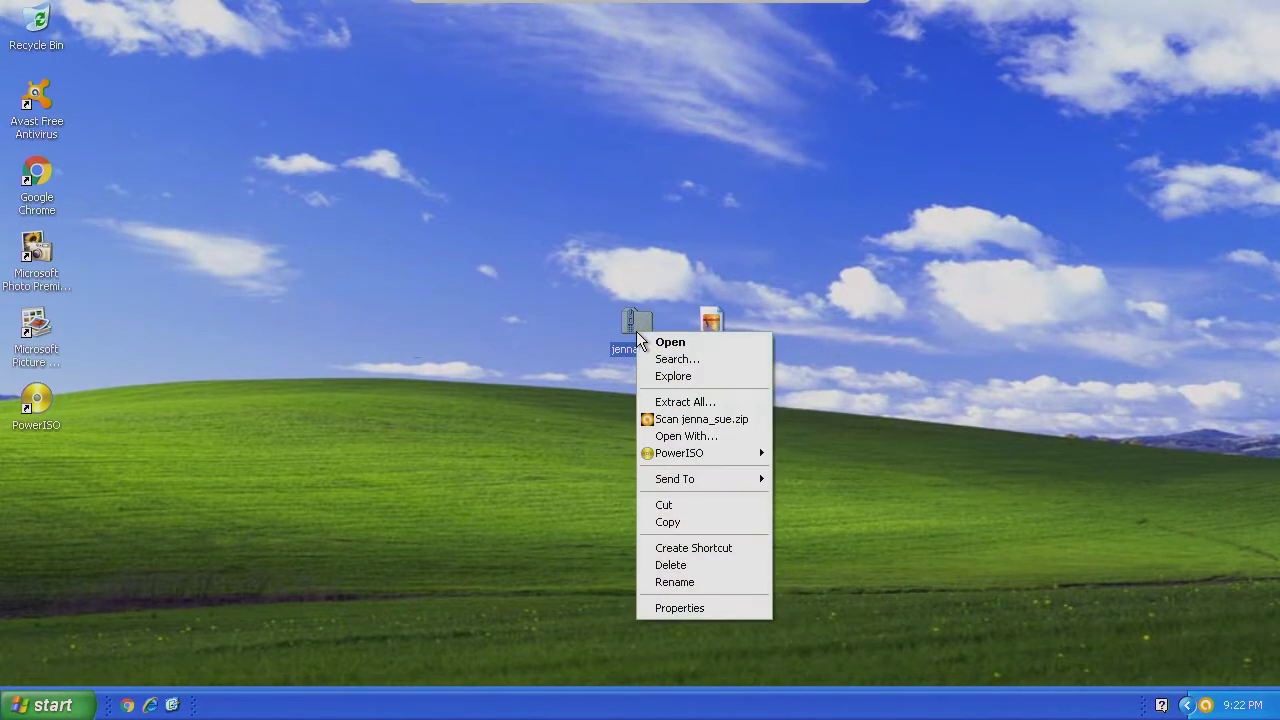
- Extract jenna_sue.zip with the Extraction Wizard into the suggested jenna_sue folder
{"action": "left_click", "coordinate": [687, 403]}
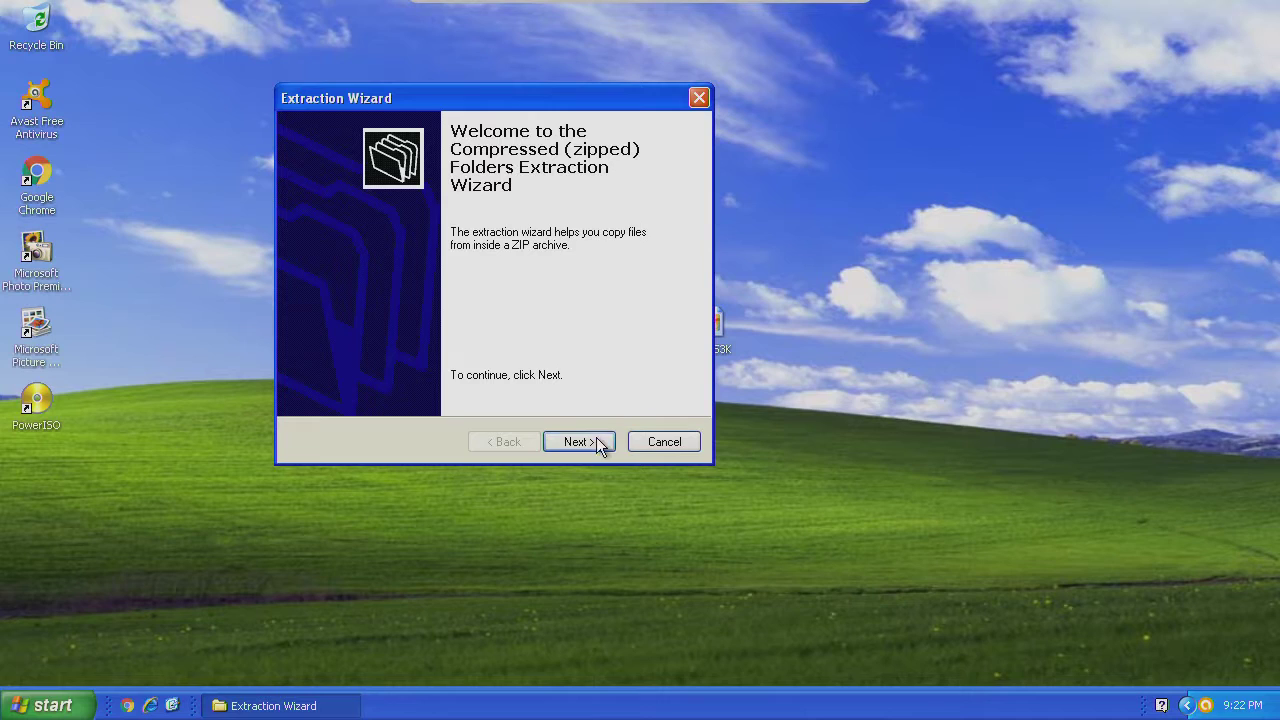
{"action": "left_click", "coordinate": [578, 441]}
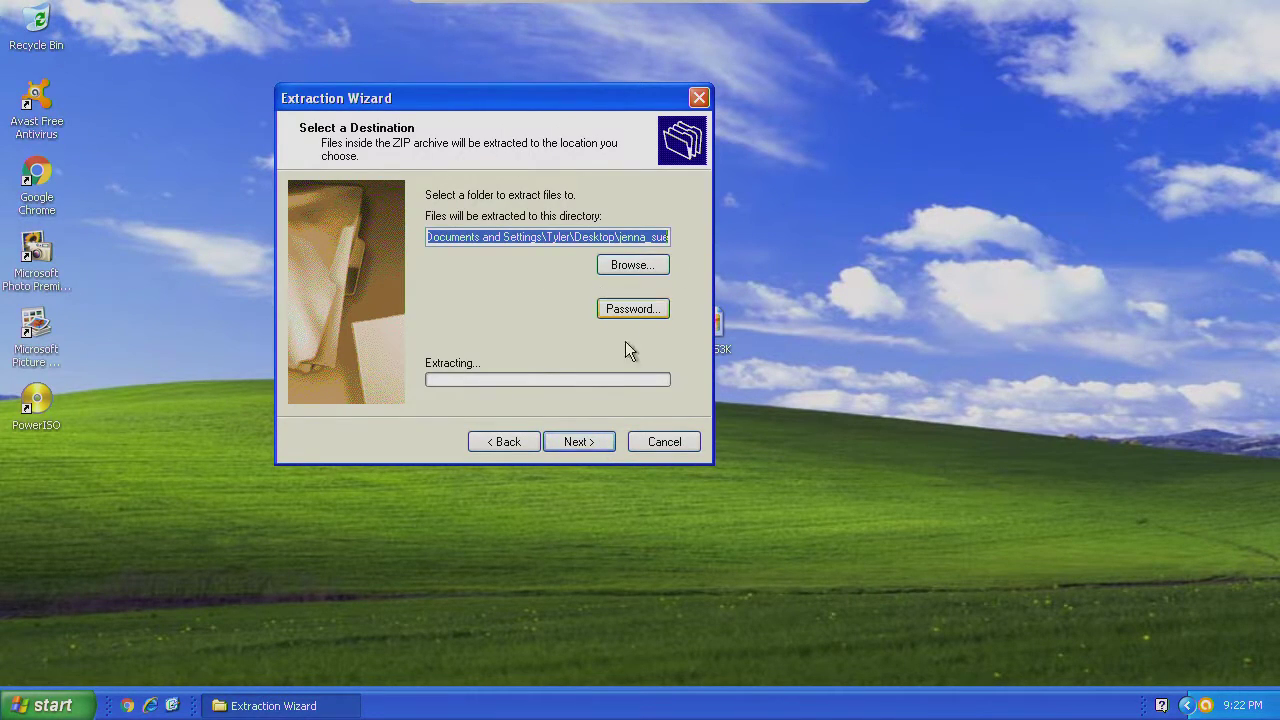
{"action": "left_click", "coordinate": [577, 441]}
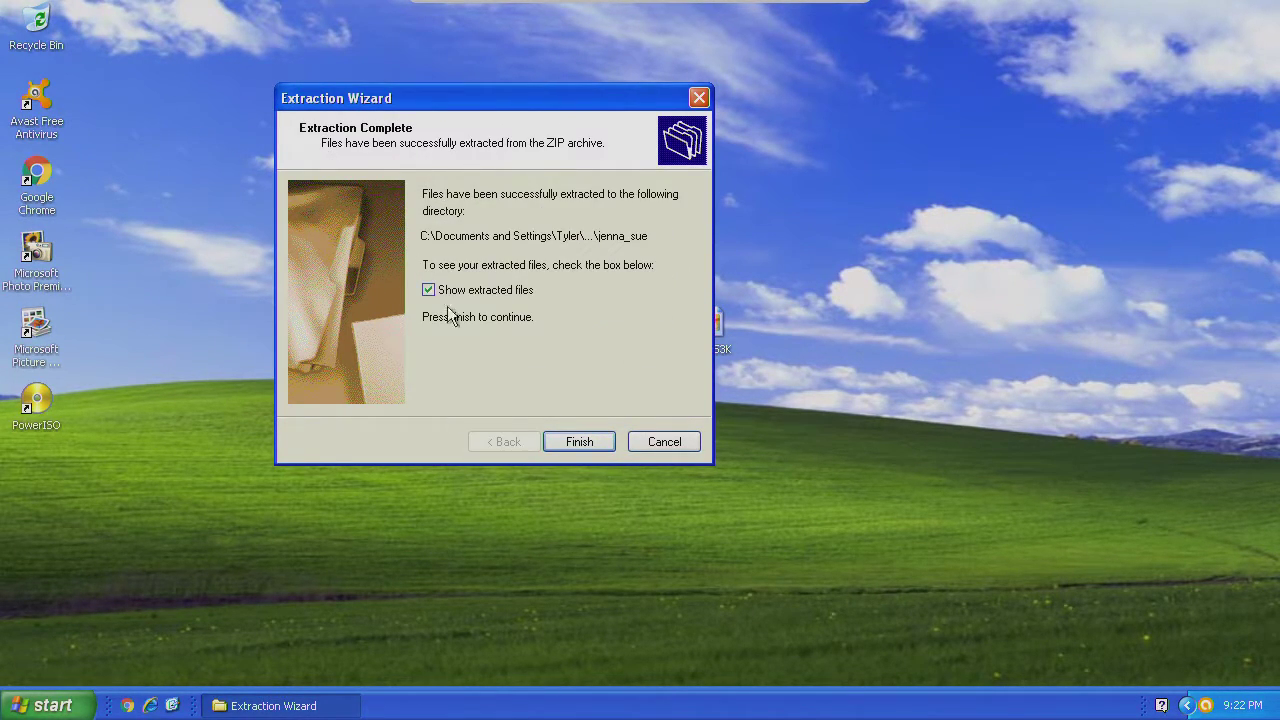
{"action": "left_click", "coordinate": [579, 441]}
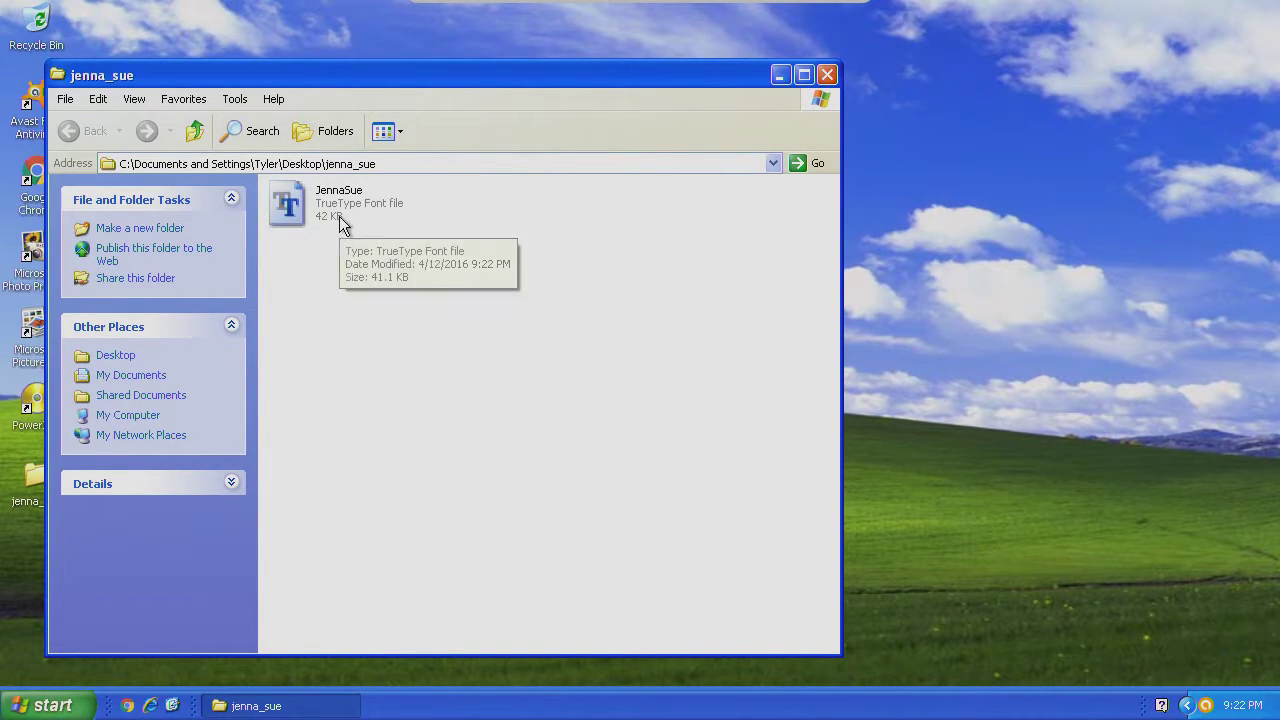
{"action": "left_click", "coordinate": [827, 75]}
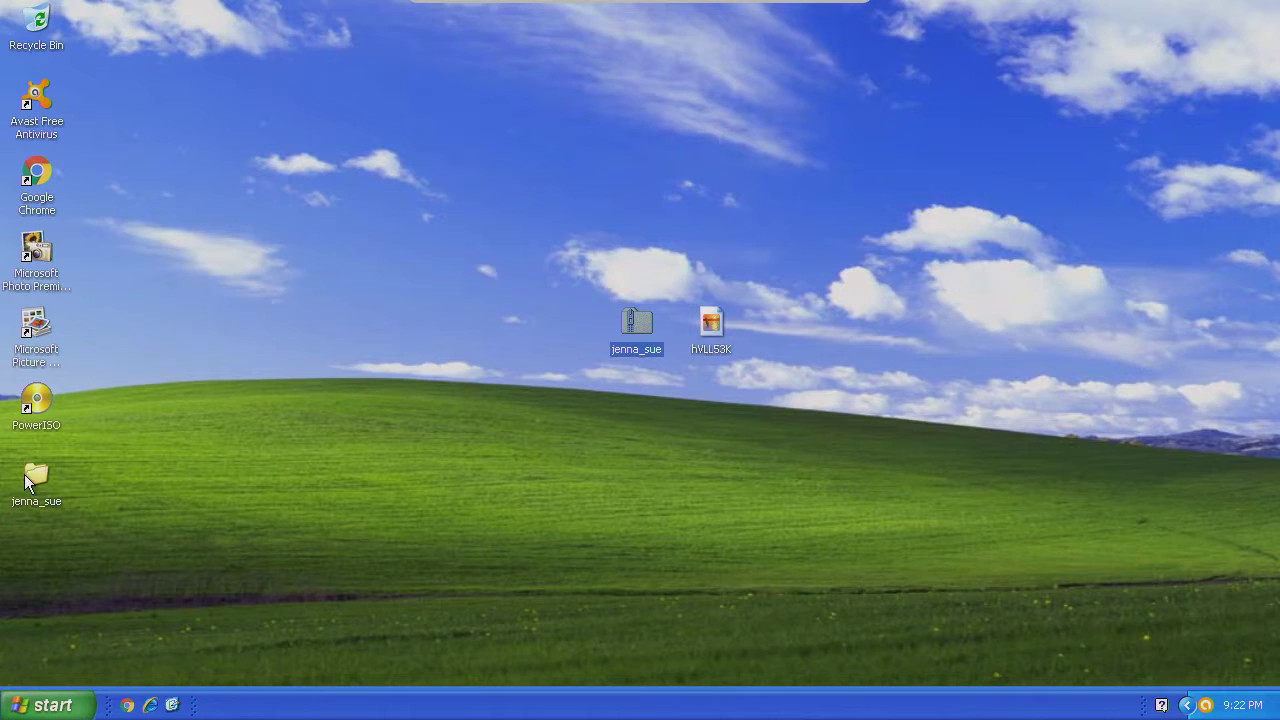
- Place the jenna_sue folder beside hVLL53K and the jenna_sue zip in the left icon column
{"action": "left_click_drag", "start_coordinate": [28, 475], "coordinate": [496, 313]}
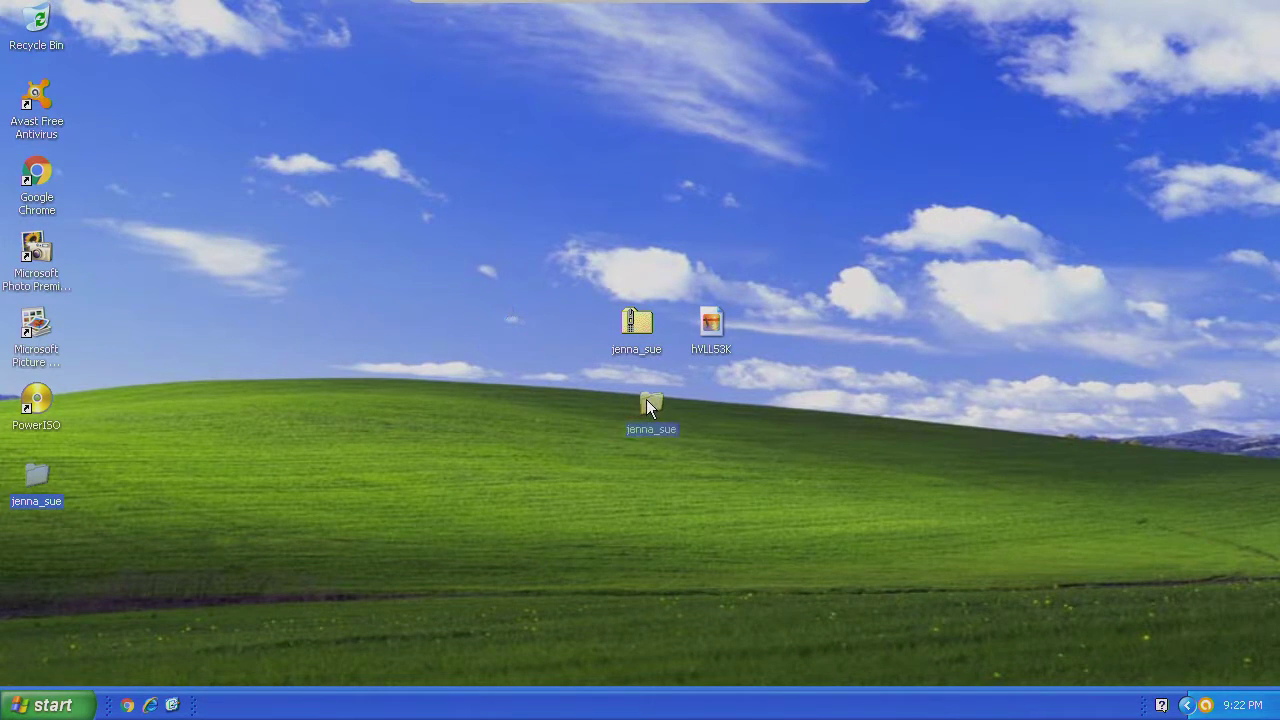
{"action": "left_click_drag", "start_coordinate": [646, 399], "coordinate": [646, 399]}
{"action": "left_click_drag", "start_coordinate": [635, 331], "coordinate": [53, 522]}
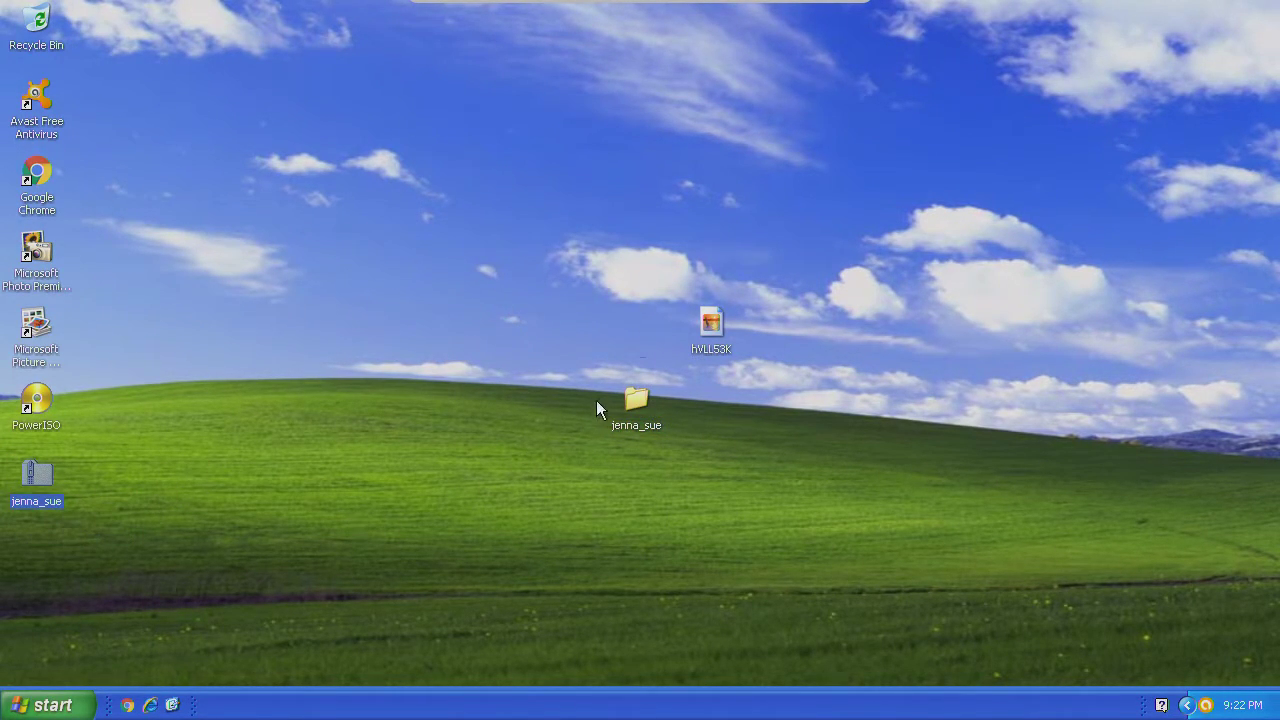
{"action": "left_click_drag", "start_coordinate": [636, 404], "coordinate": [636, 326]}
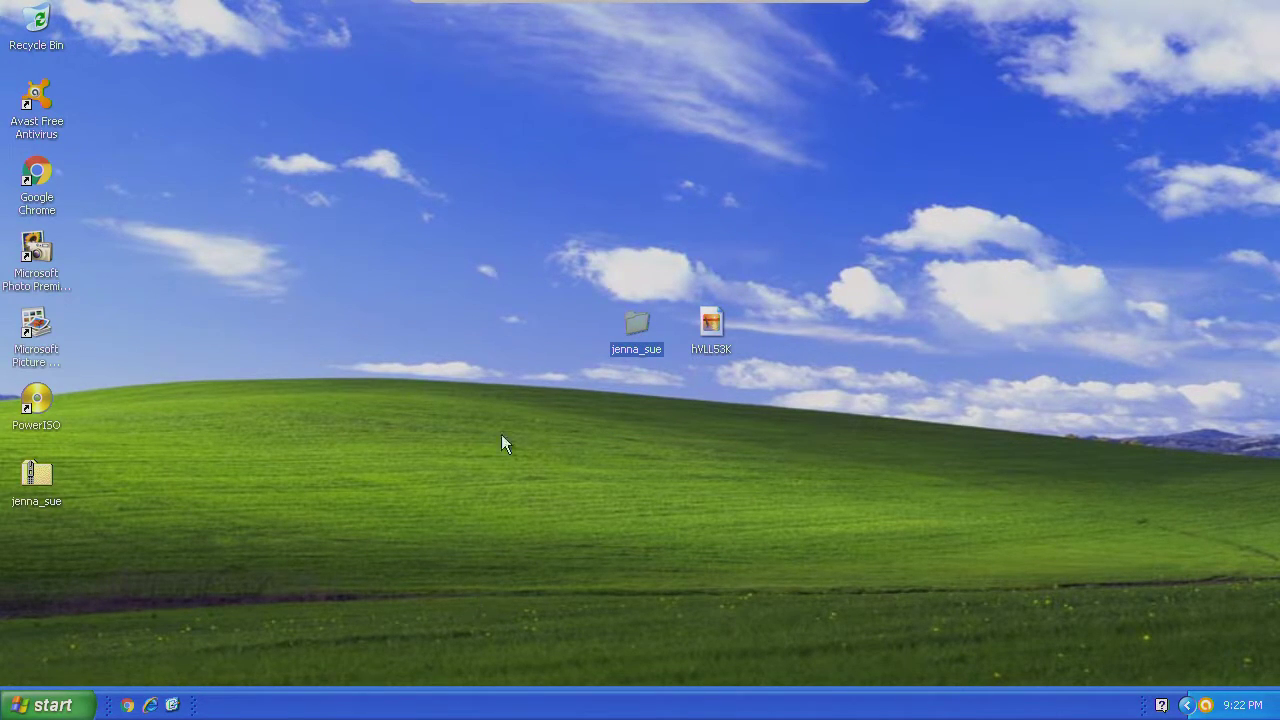
- Open the Fonts folder from Control Panel in Classic View
{"action": "left_click", "coordinate": [45, 705]}
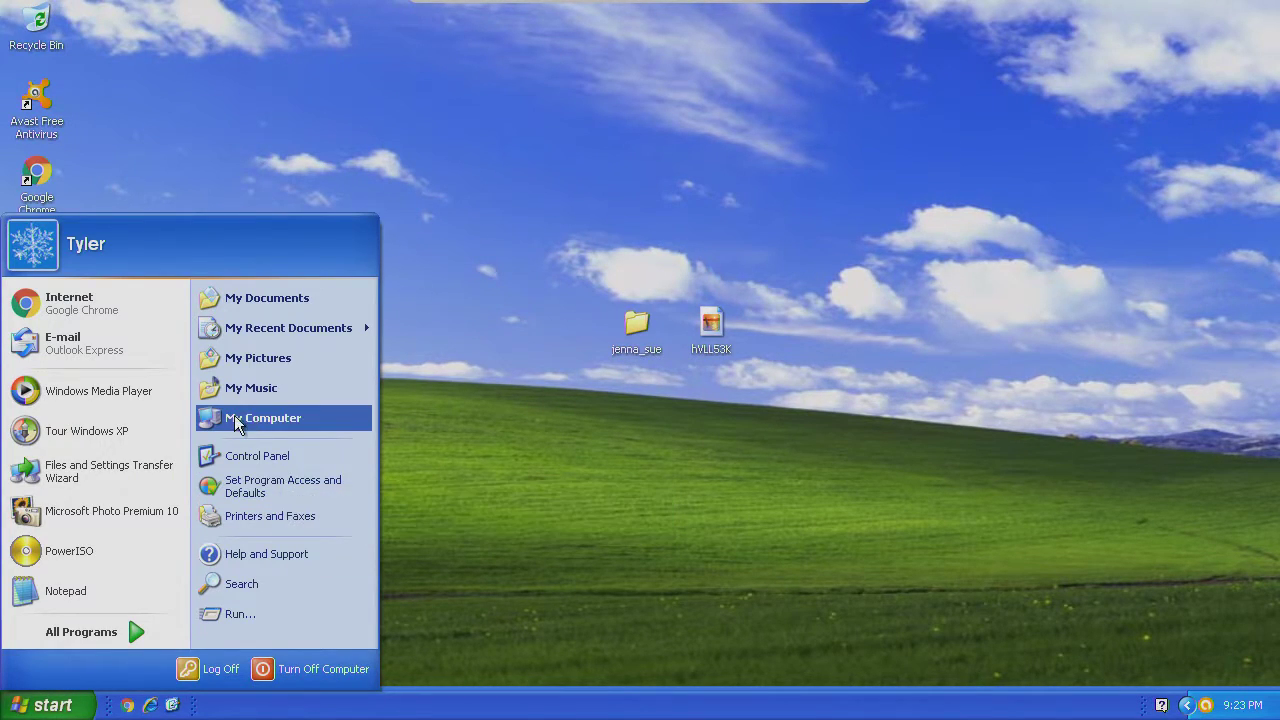
{"action": "left_click", "coordinate": [262, 457]}
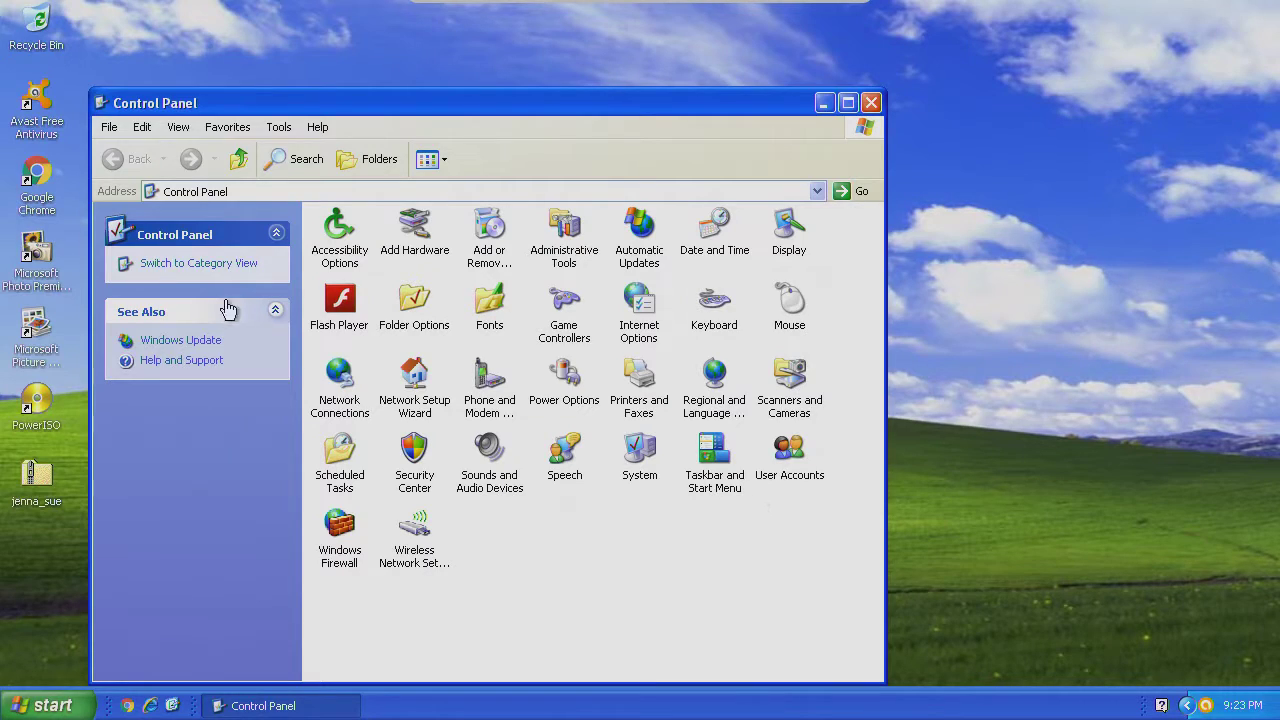
{"action": "left_click", "coordinate": [214, 264]}
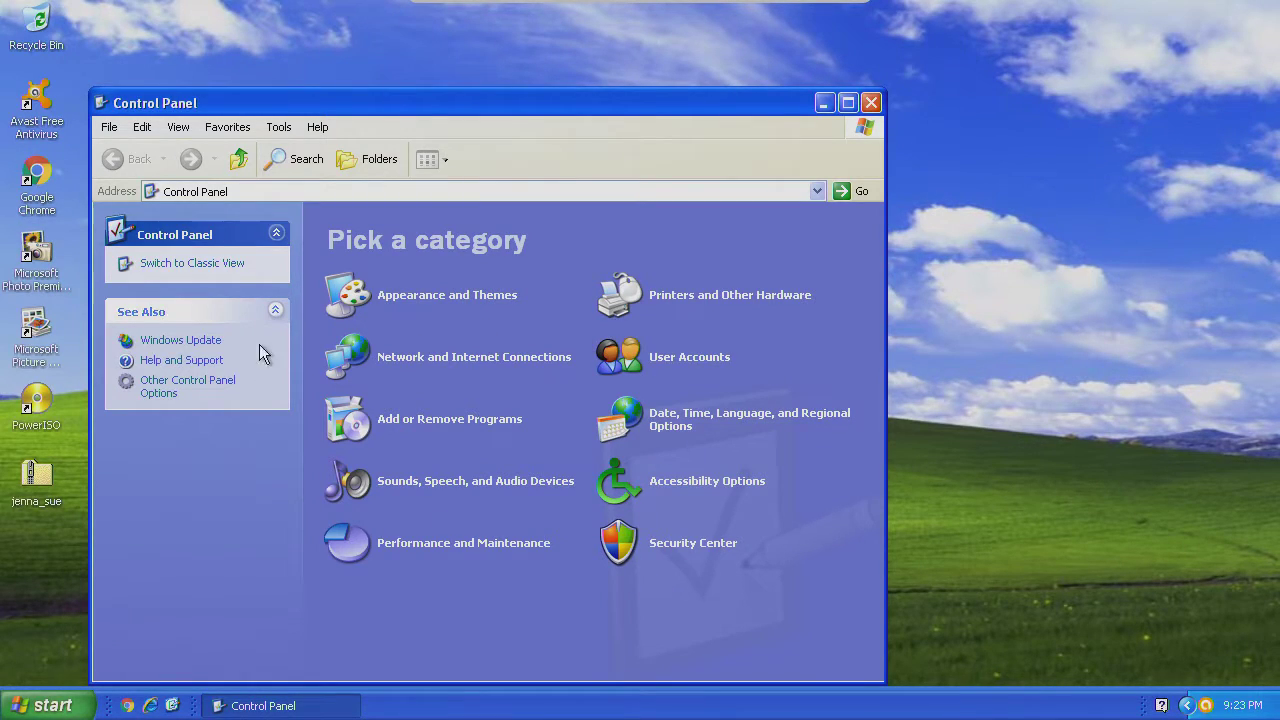
{"action": "left_click", "coordinate": [174, 266]}
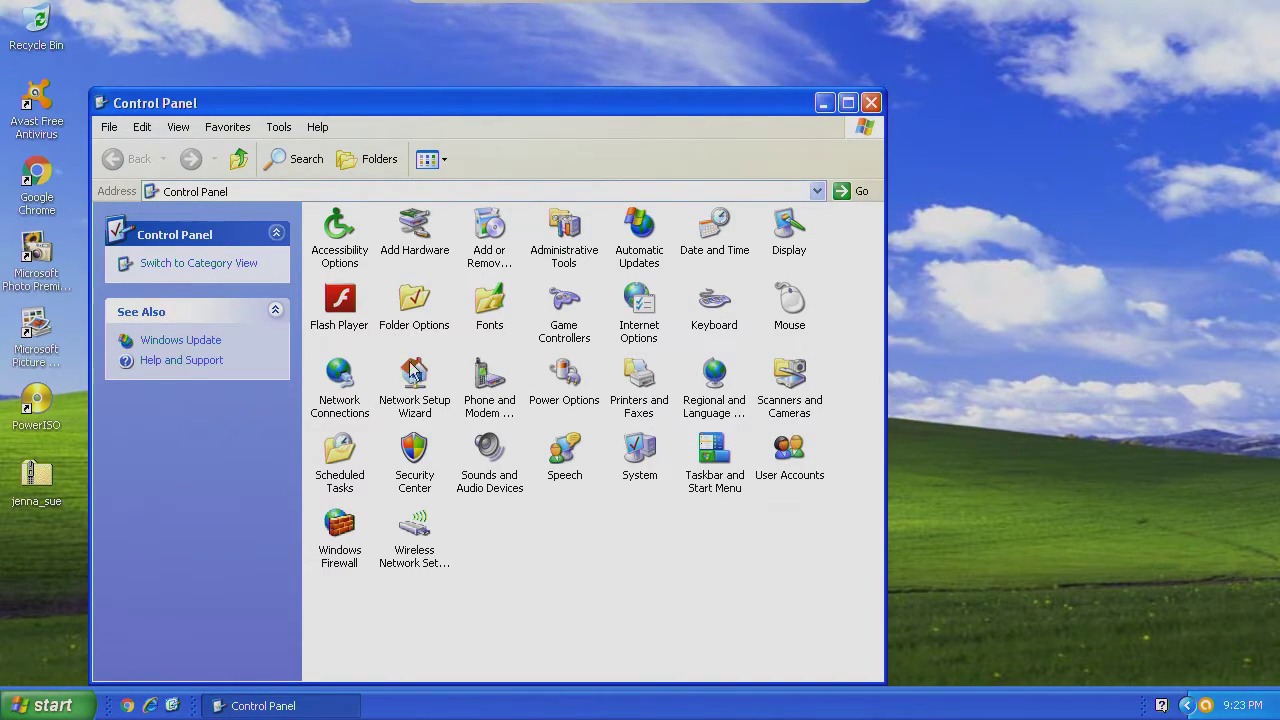
{"action": "left_click", "coordinate": [498, 310]}
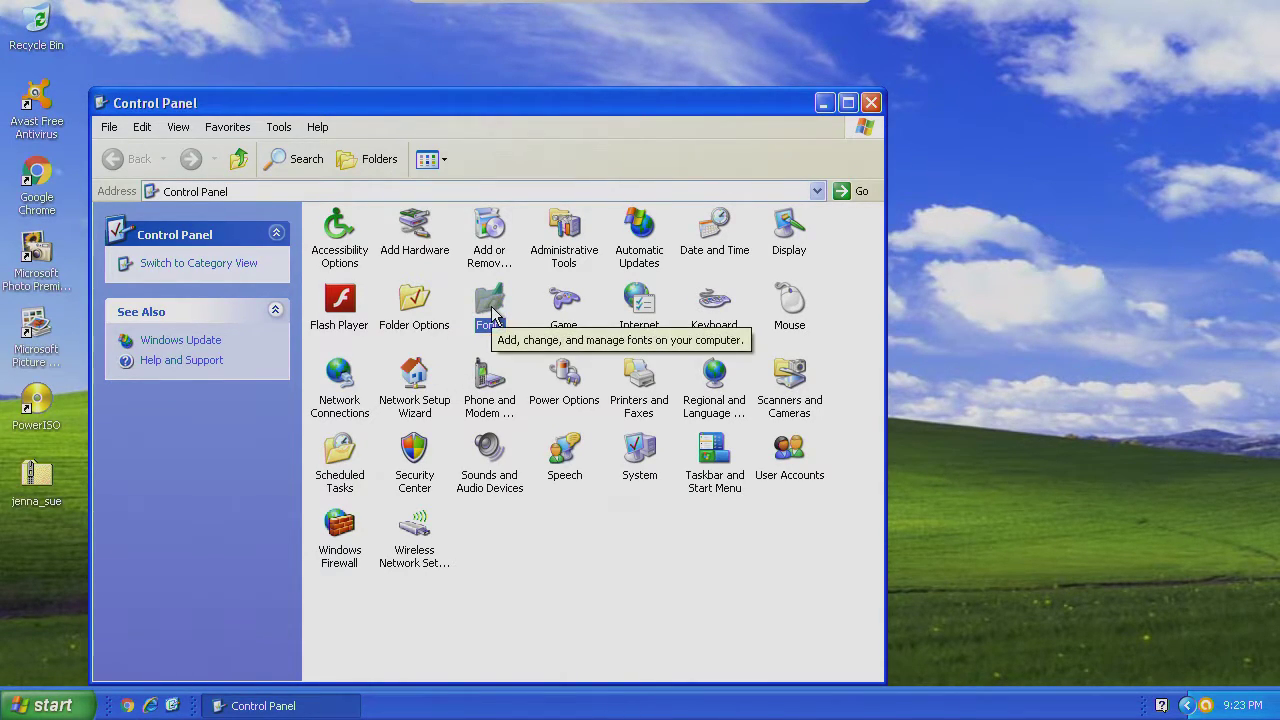
{"action": "double_click", "coordinate": [490, 310]}
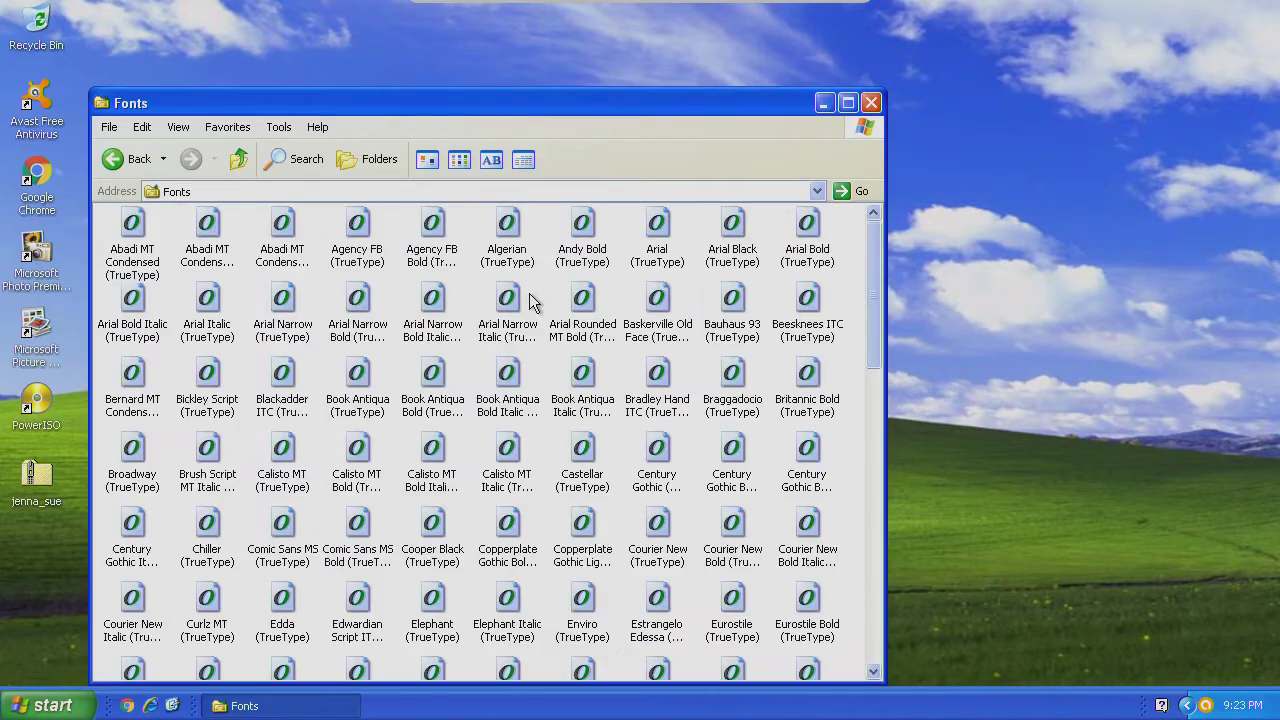
- Open the jenna_sue folder and position the Fonts window beside it
{"action": "left_click_drag", "start_coordinate": [581, 99], "coordinate": [957, 466]}
{"action": "double_click", "coordinate": [636, 324]}
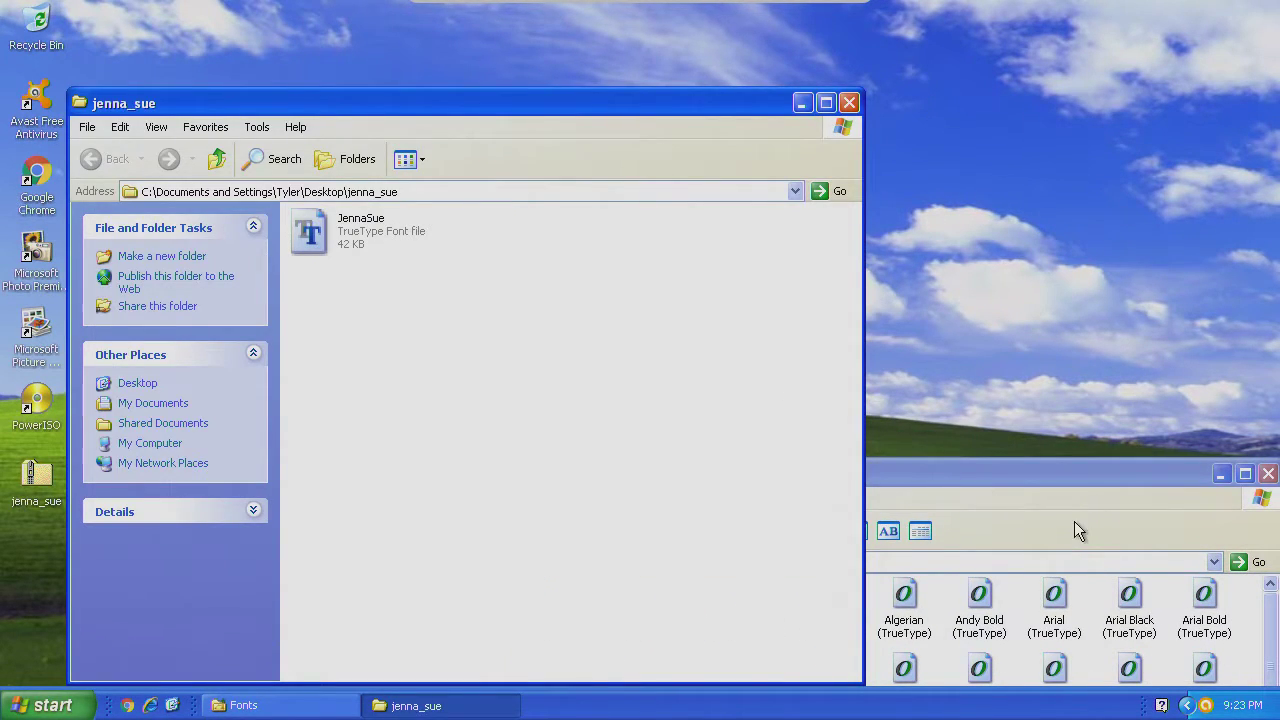
{"action": "left_click", "coordinate": [1005, 473]}
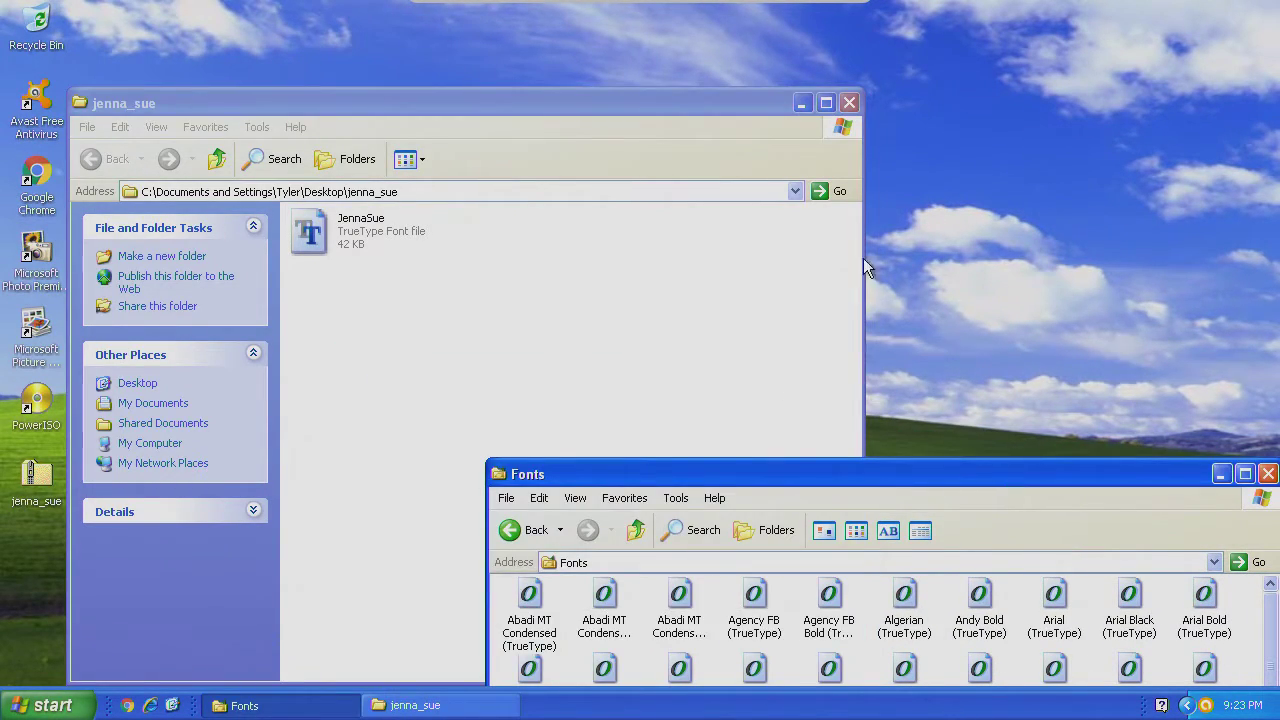
{"action": "double_click", "coordinate": [1005, 473]}
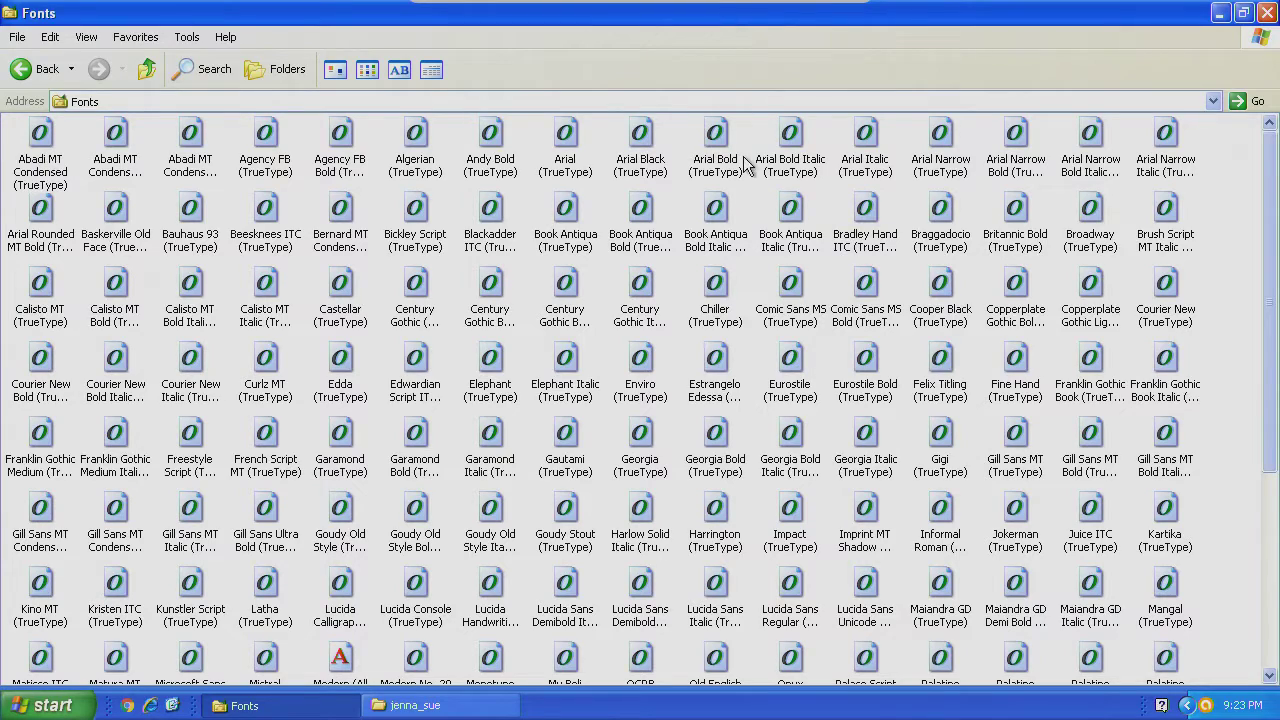
{"action": "double_click", "coordinate": [745, 15]}
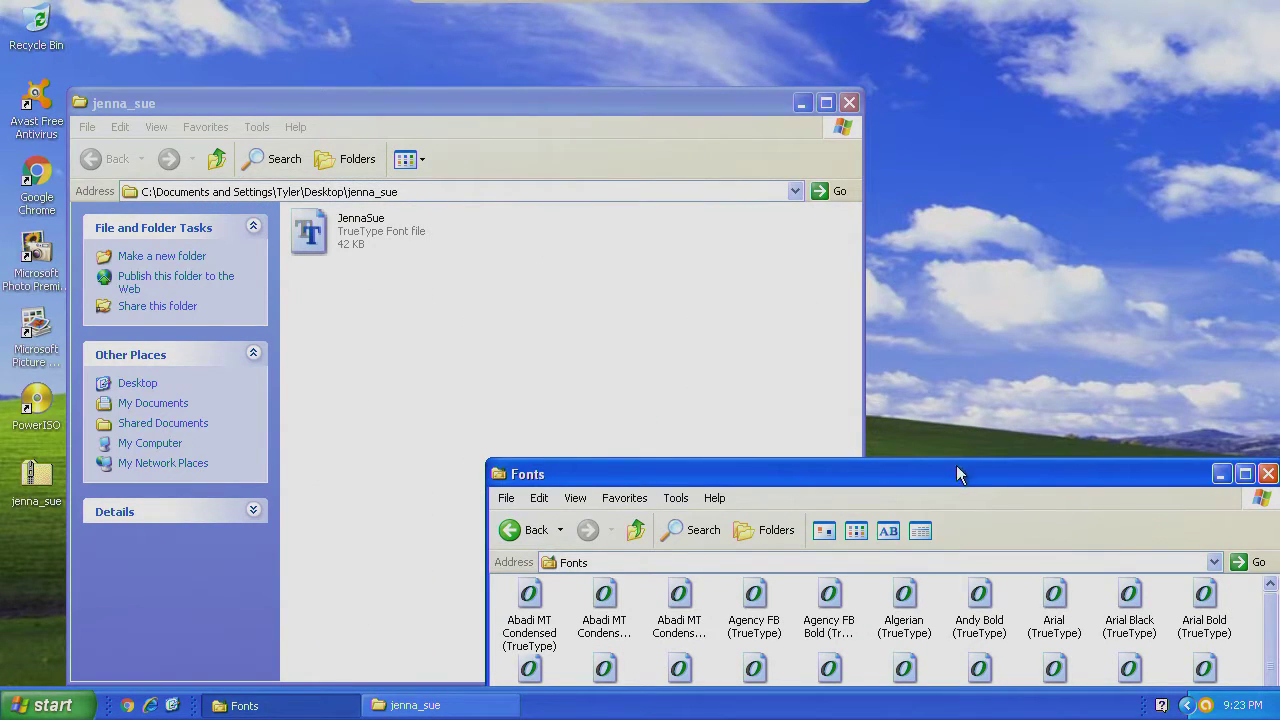
{"action": "left_click_drag", "start_coordinate": [955, 475], "coordinate": [986, 65]}
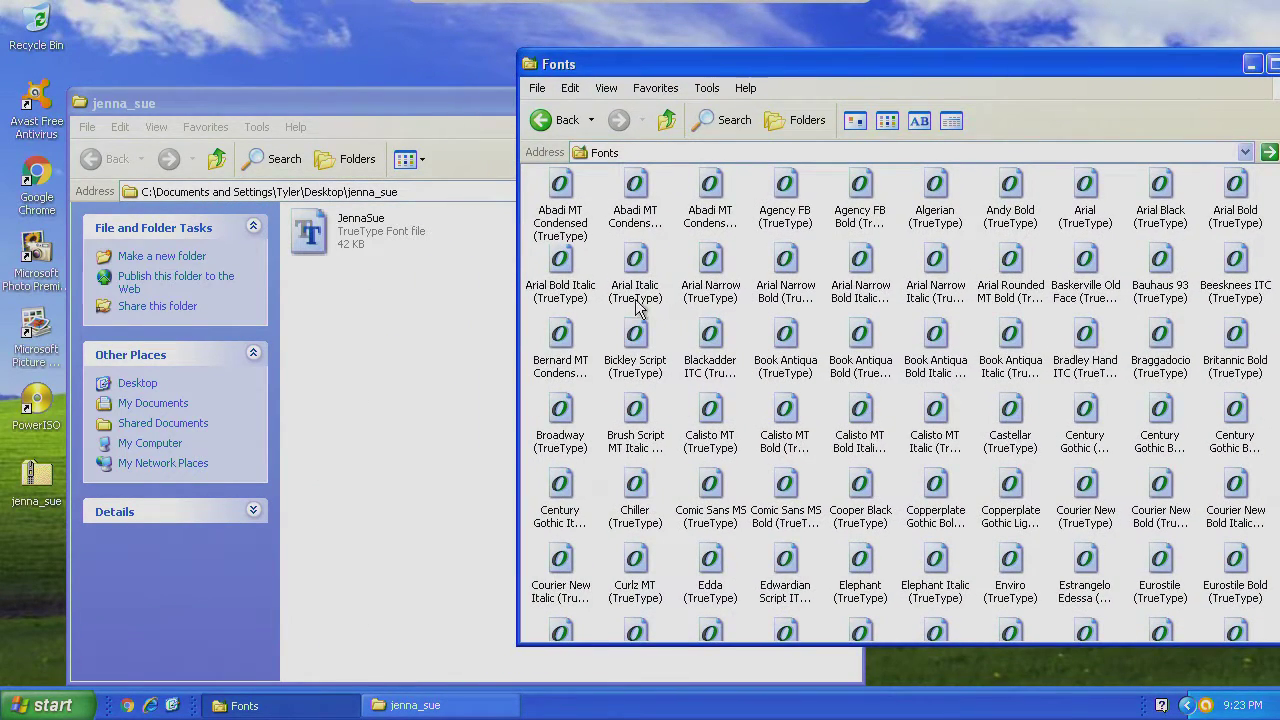
- Install JennaSue.ttf by copying it into the Fonts folder, then close both windows
{"action": "left_click", "coordinate": [340, 243]}
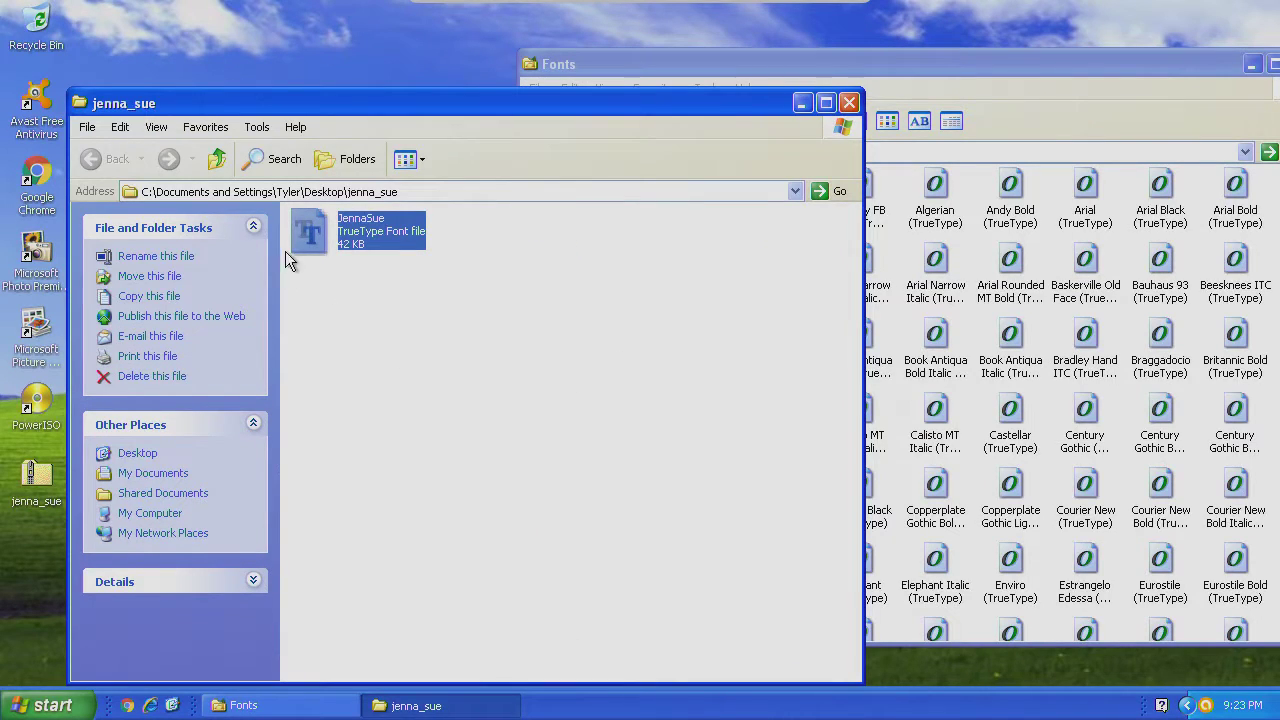
{"action": "left_click_drag", "start_coordinate": [308, 240], "coordinate": [972, 334]}
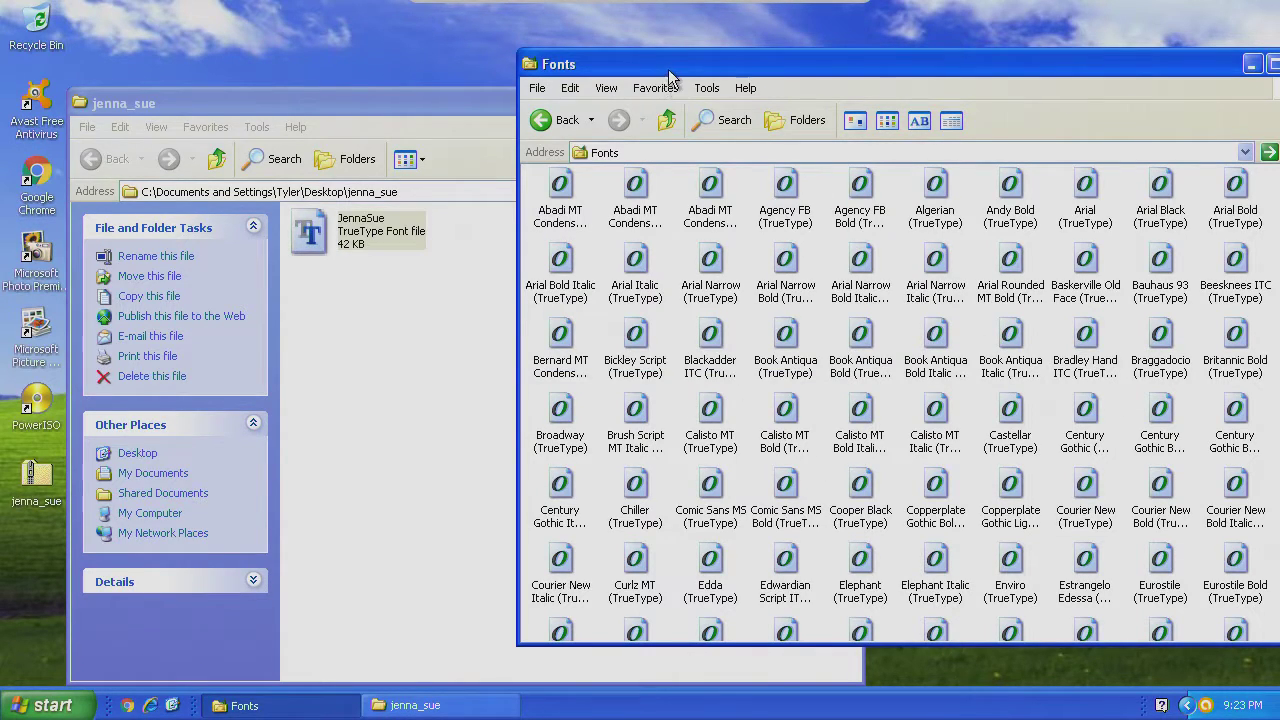
{"action": "left_click_drag", "start_coordinate": [674, 64], "coordinate": [422, 92]}
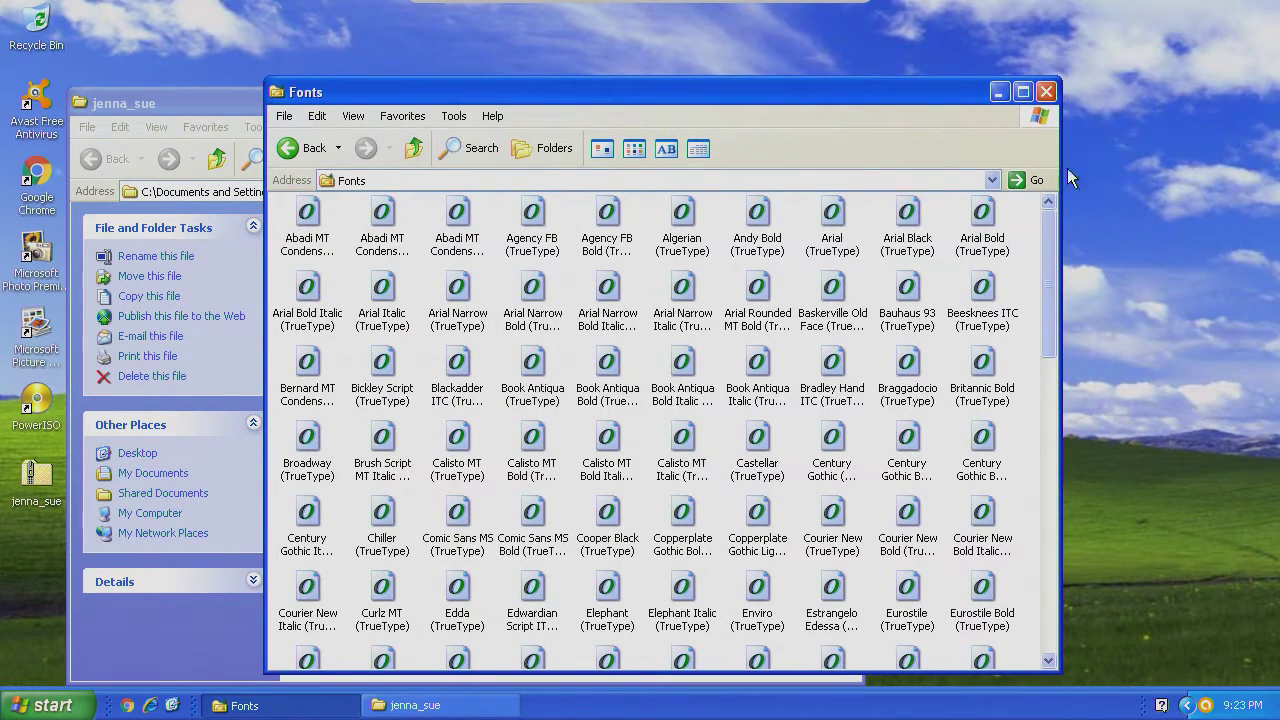
{"action": "left_click", "coordinate": [1048, 92]}
{"action": "left_click", "coordinate": [846, 102]}
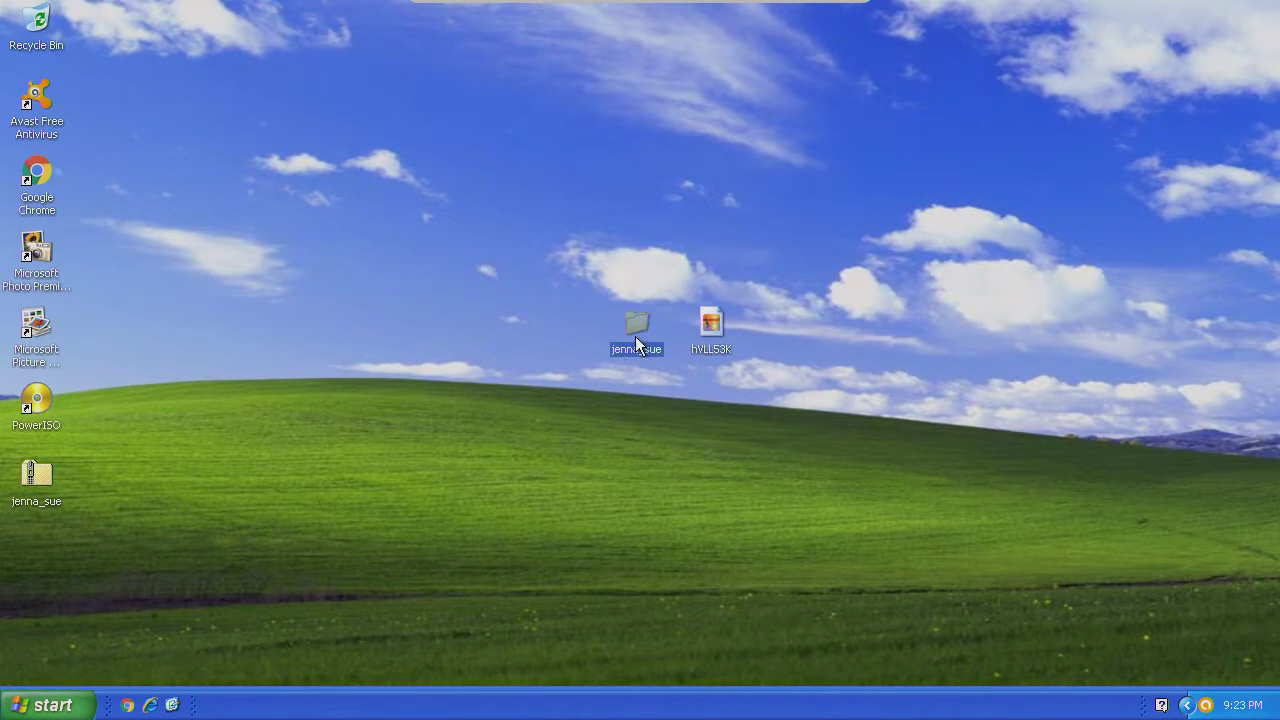
- Move the jenna_sue folder into the left icon column and select the Microsoft Photo Premium 10 shortcut
{"action": "left_click_drag", "start_coordinate": [635, 336], "coordinate": [40, 558]}
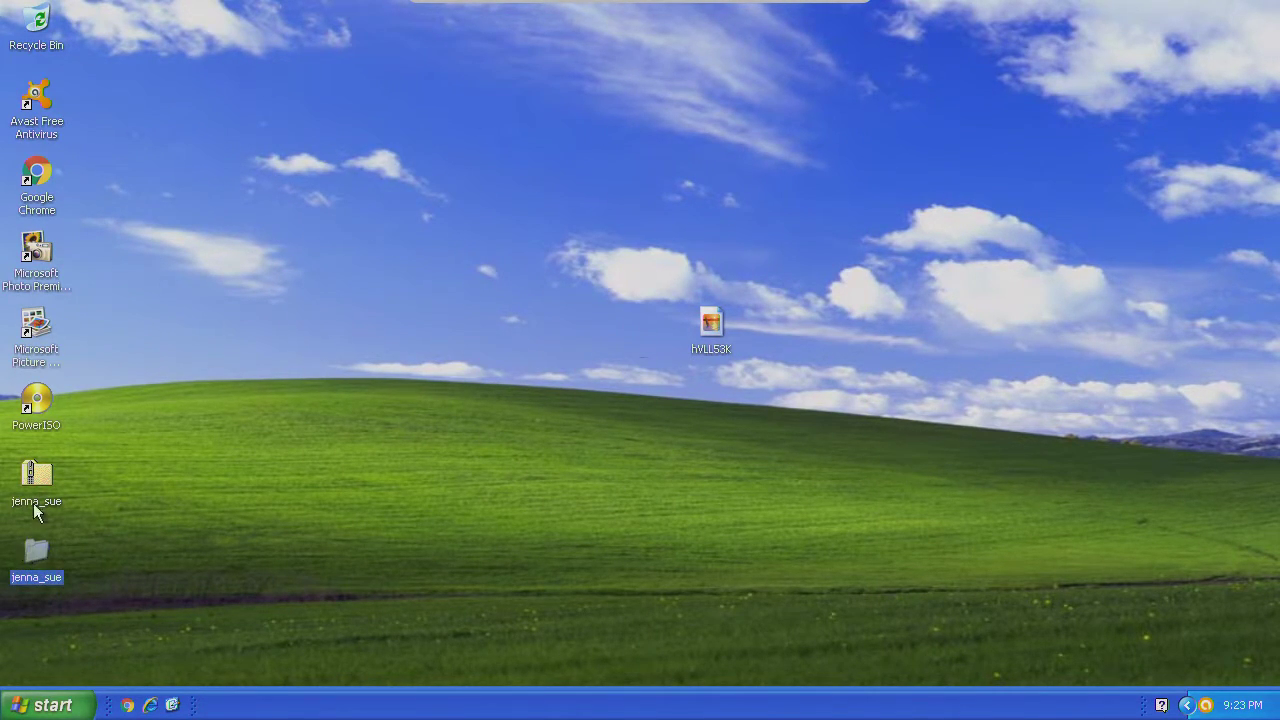
{"action": "left_click", "coordinate": [40, 358]}
{"action": "left_click", "coordinate": [55, 400]}
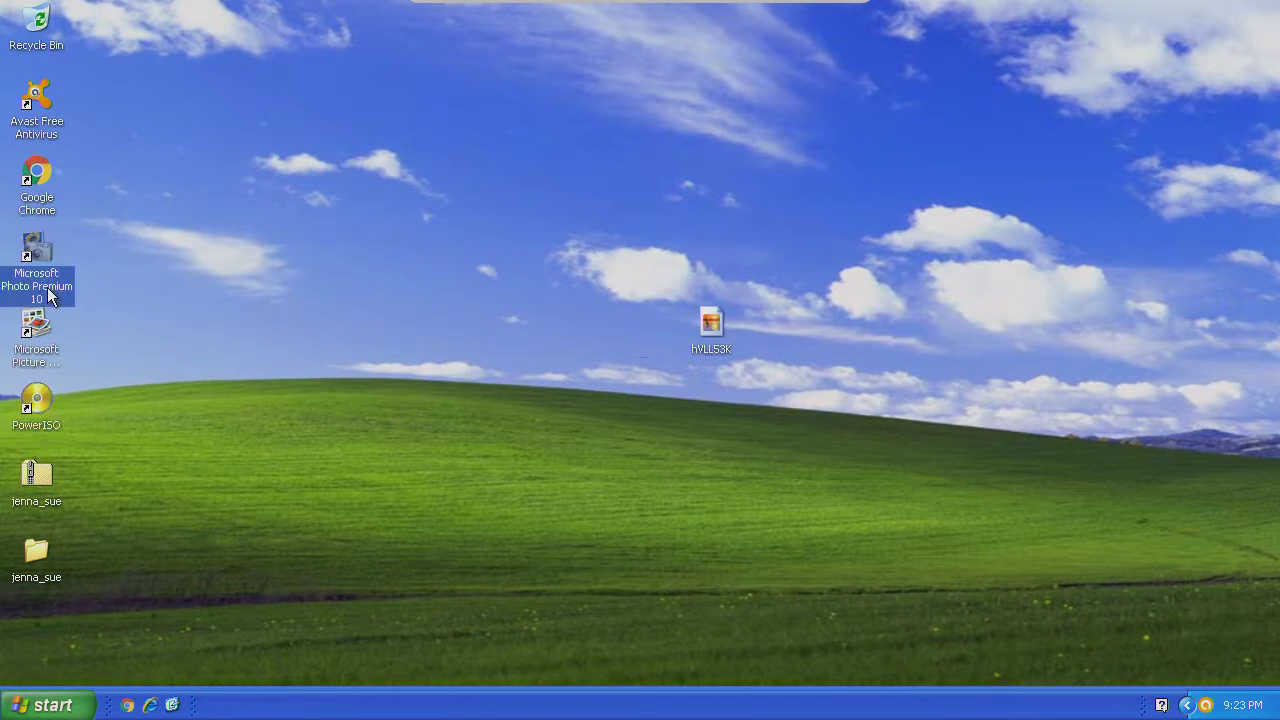
- Bring up the Turn Off Computer options from the Start menu
{"action": "left_click", "coordinate": [209, 464]}
{"action": "left_click", "coordinate": [45, 705]}
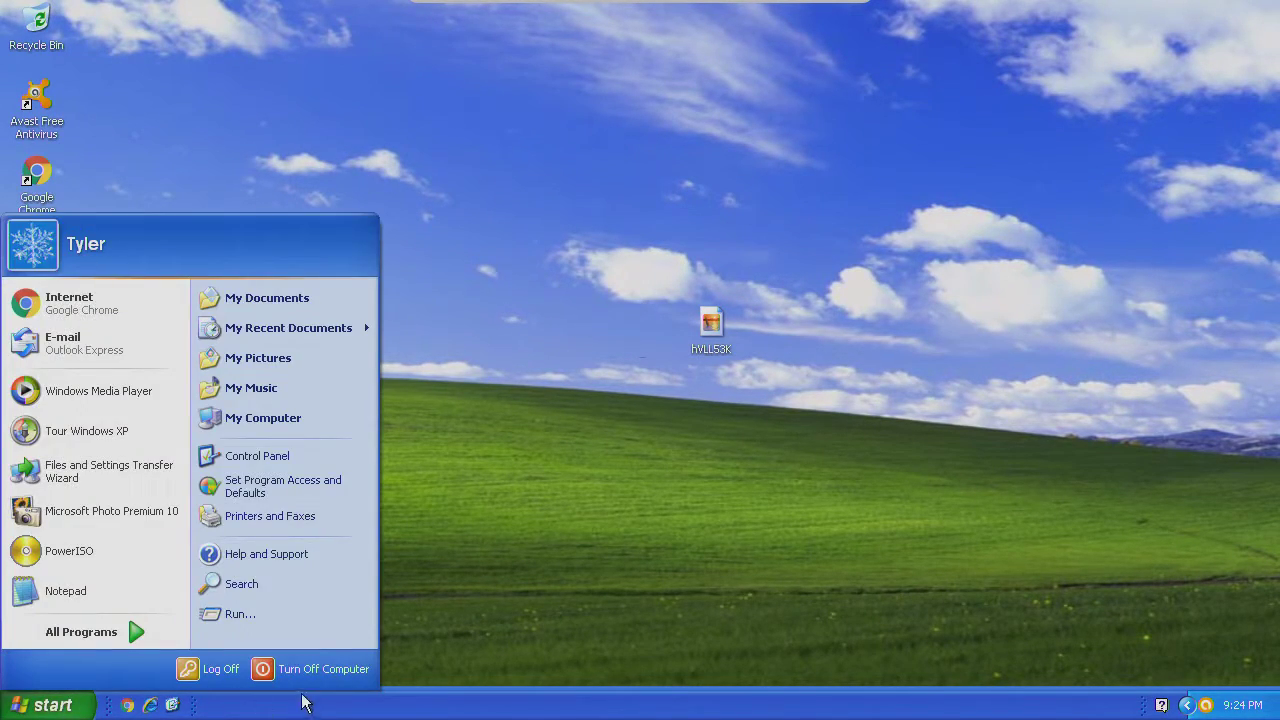
{"action": "left_click", "coordinate": [345, 669]}
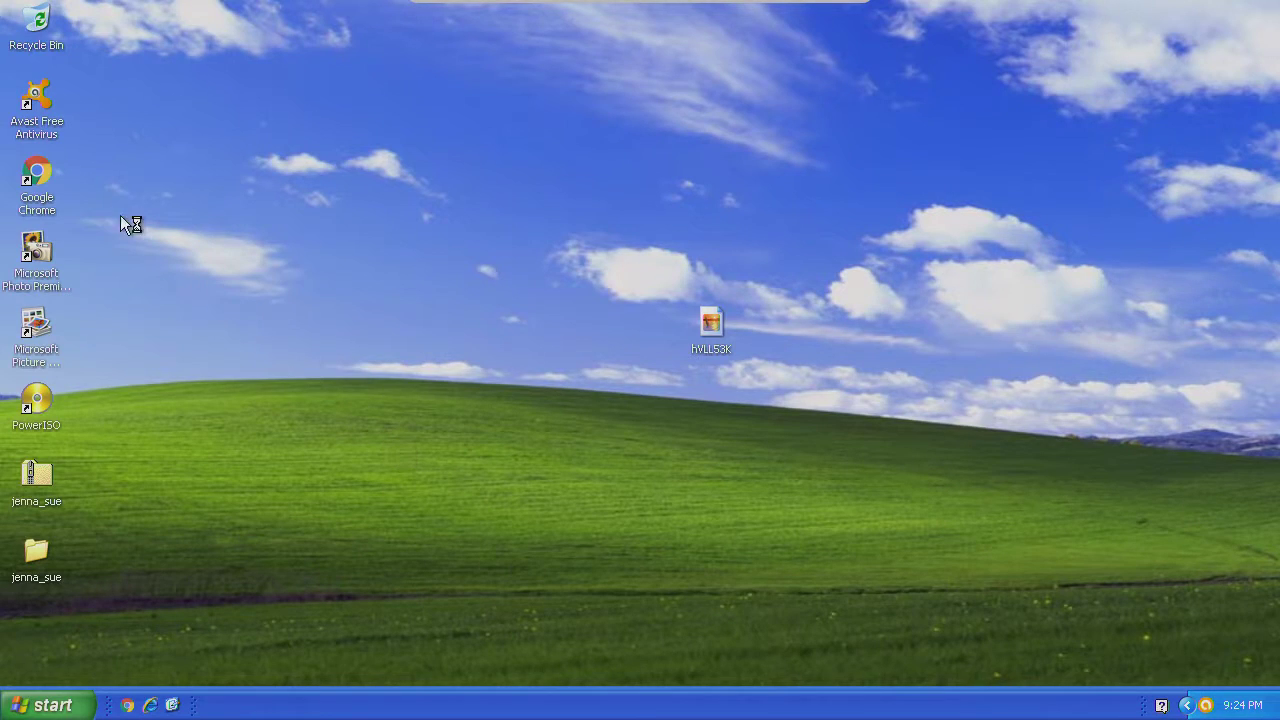
- Launch Microsoft Photo Premium 10 from its desktop shortcut
{"action": "left_click", "coordinate": [34, 252]}
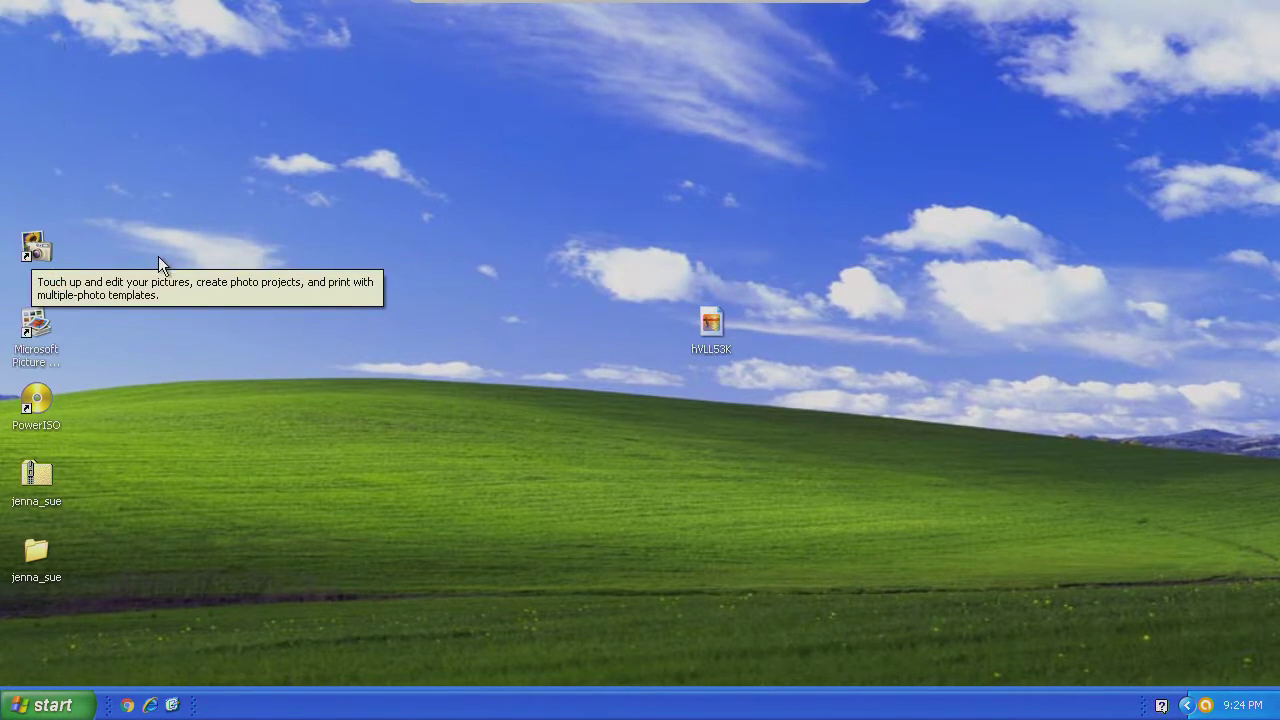
{"action": "left_click", "coordinate": [42, 338]}
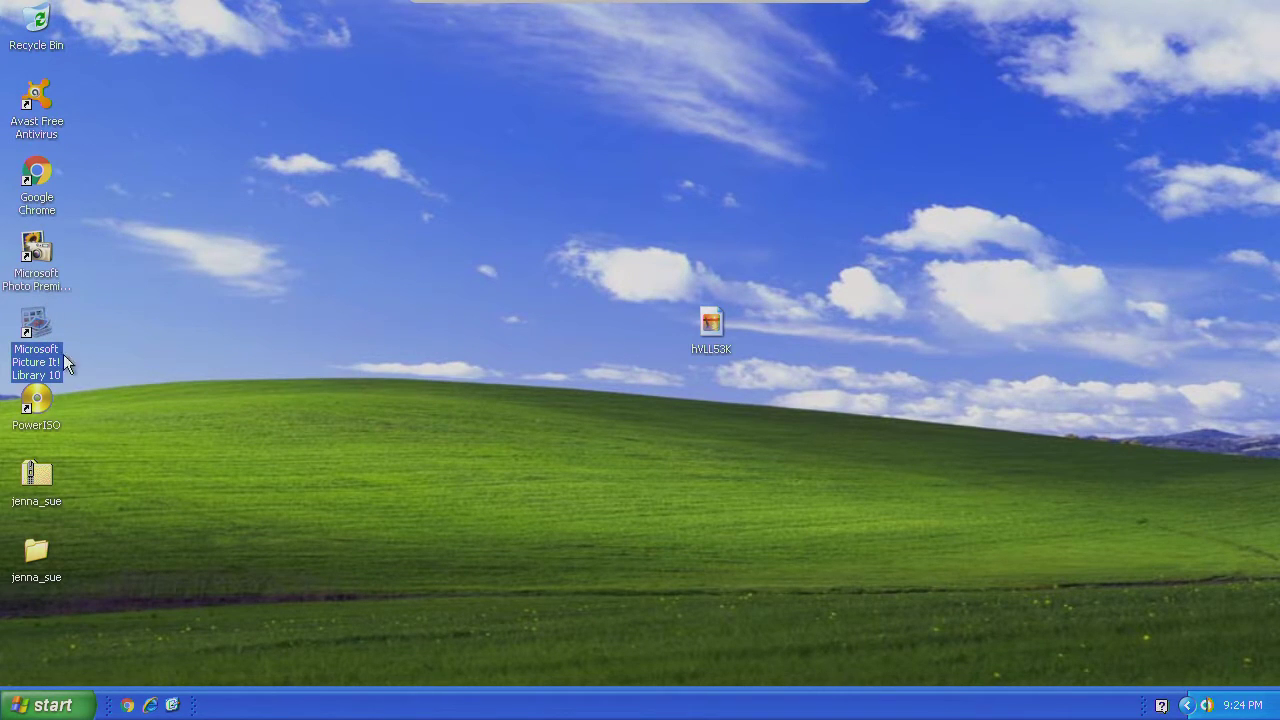
{"action": "left_click", "coordinate": [36, 254]}
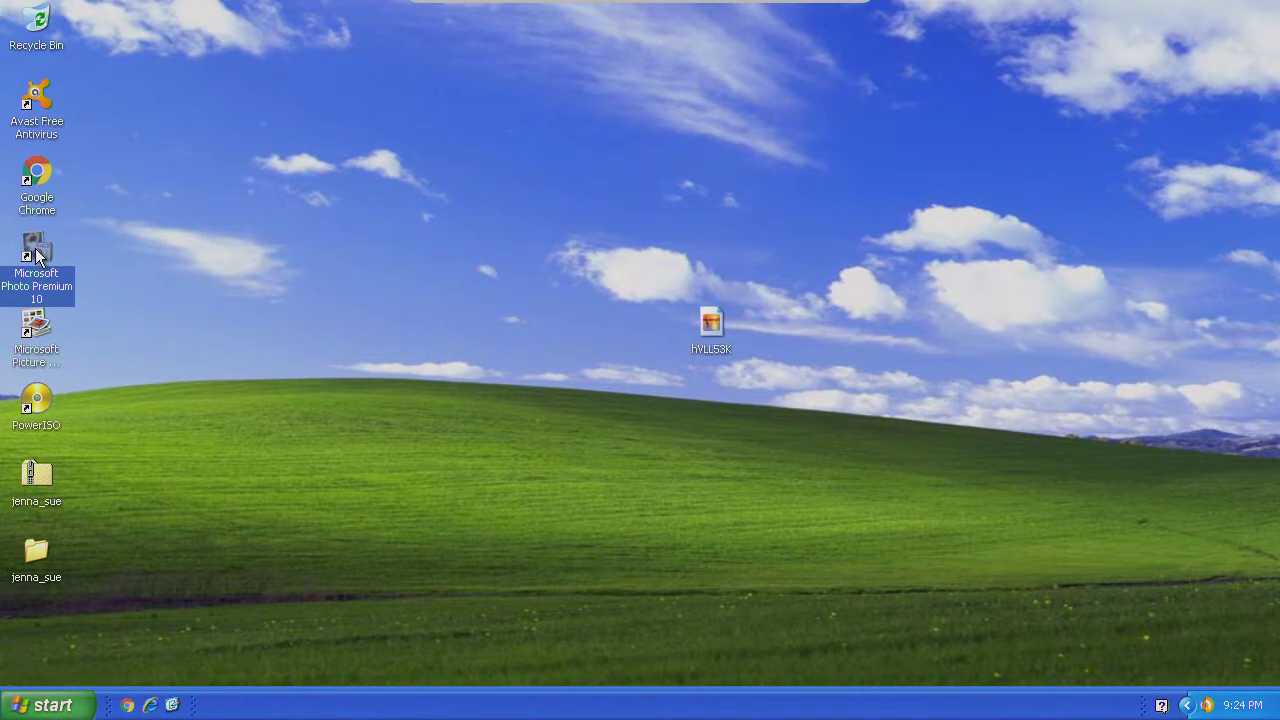
{"action": "double_click", "coordinate": [36, 254]}
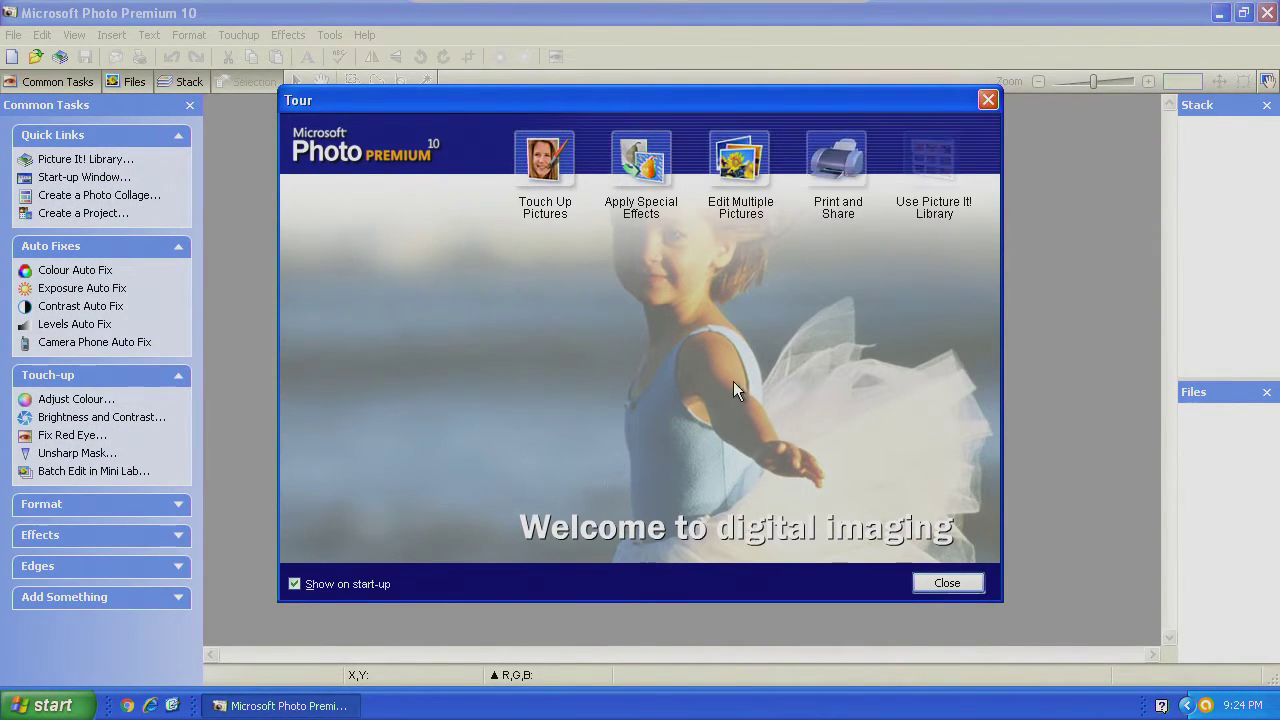
- Dismiss the Tour and start-up windows and open hVLL53K.jpg through File > Open
{"action": "left_click", "coordinate": [962, 583]}
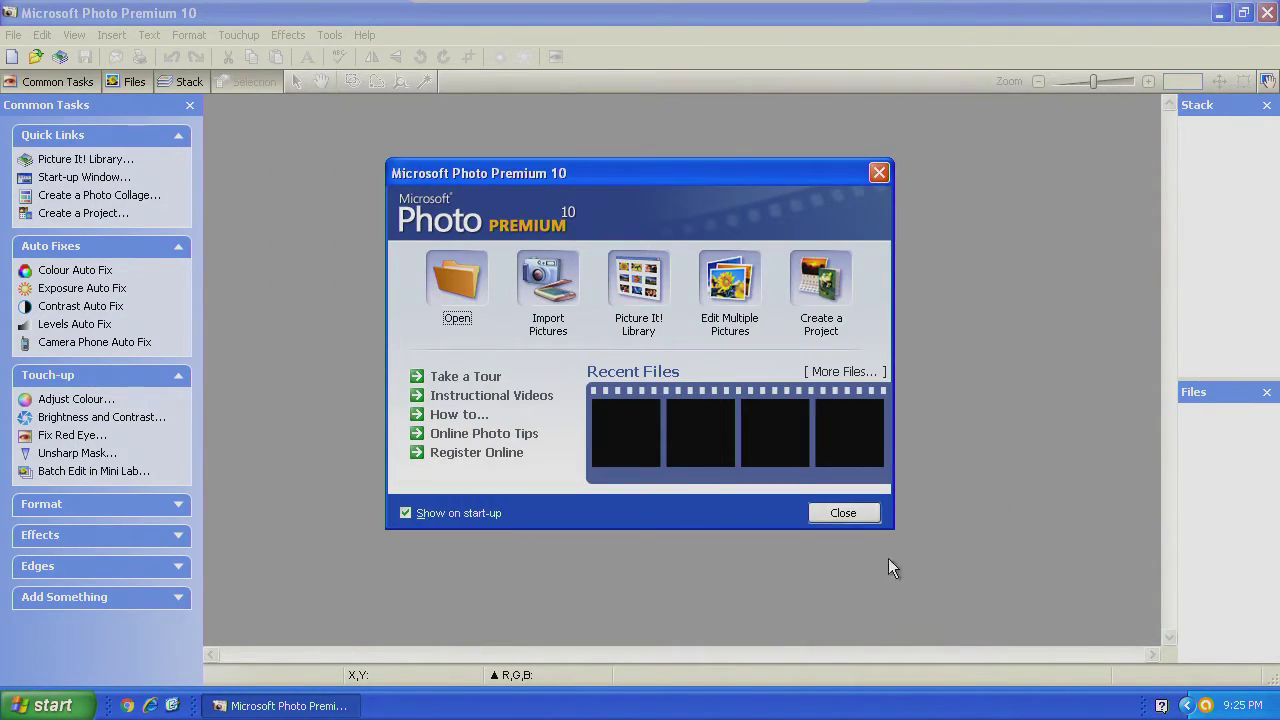
{"action": "left_click", "coordinate": [842, 514]}
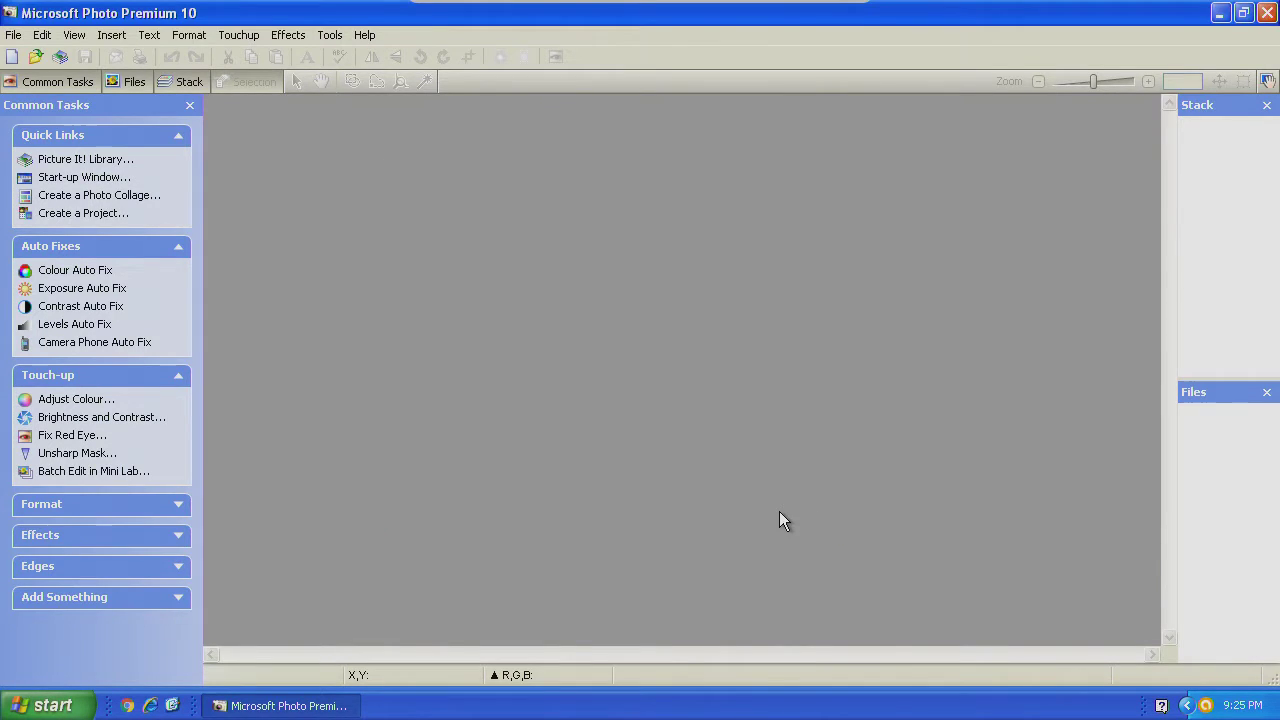
{"action": "left_click", "coordinate": [12, 35]}
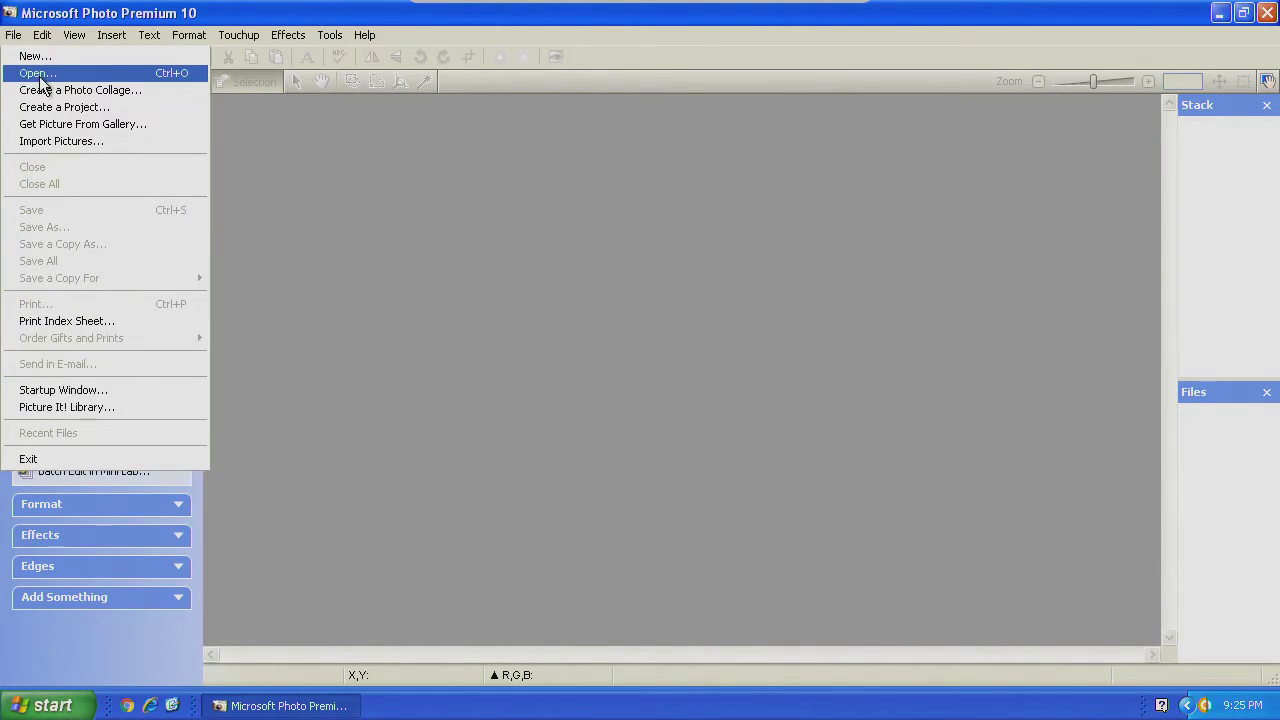
{"action": "key", "text": "Return"}
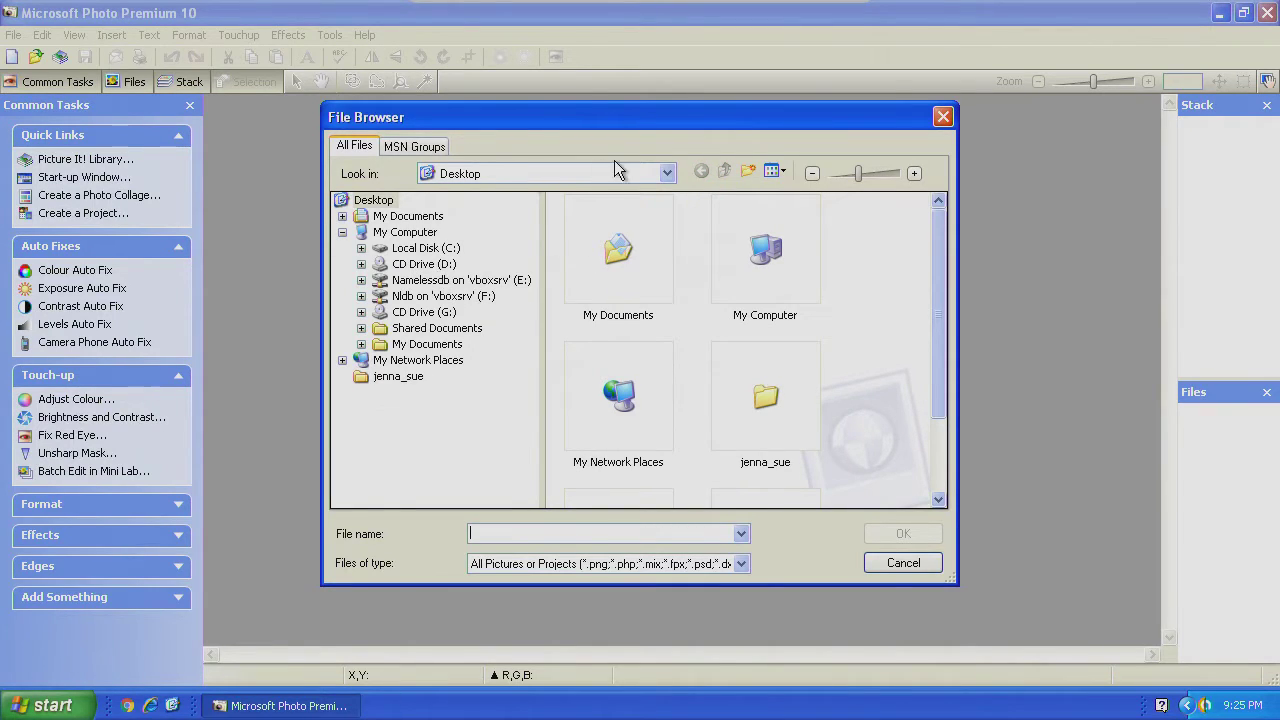
{"action": "scroll", "coordinate": [790, 350], "scroll_direction": "down", "scroll_amount": 2}
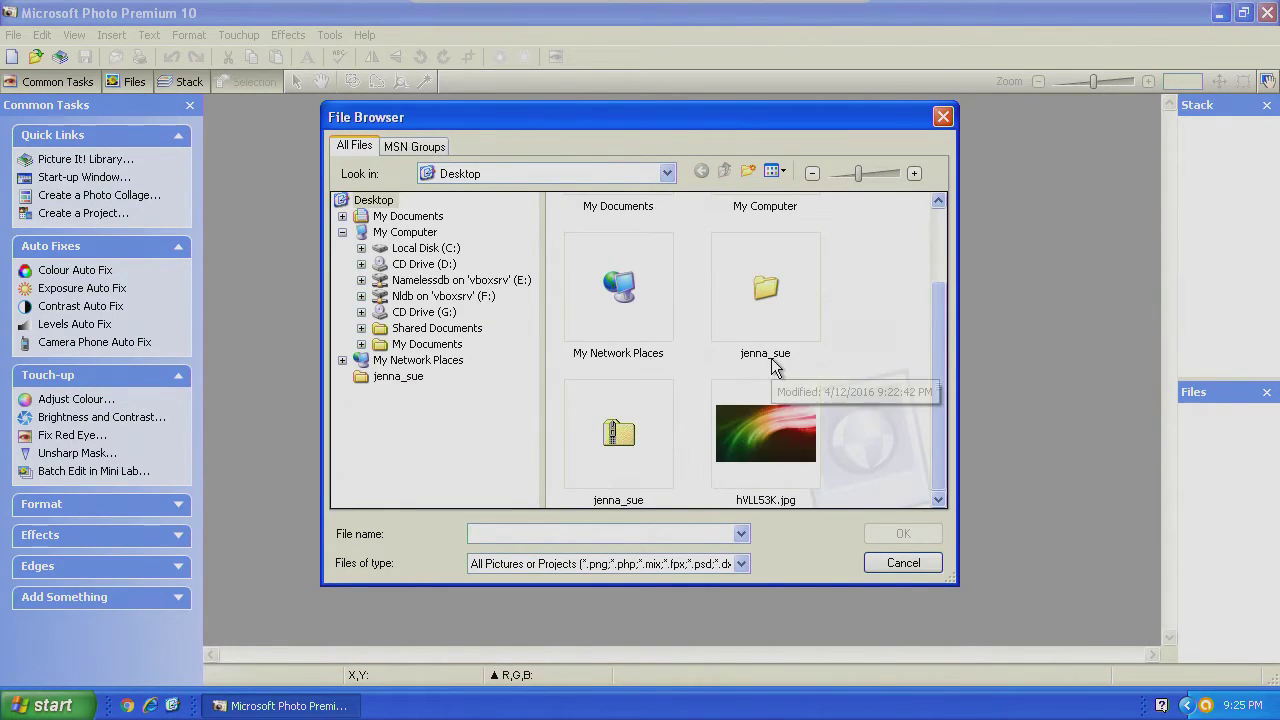
{"action": "left_click", "coordinate": [806, 458]}
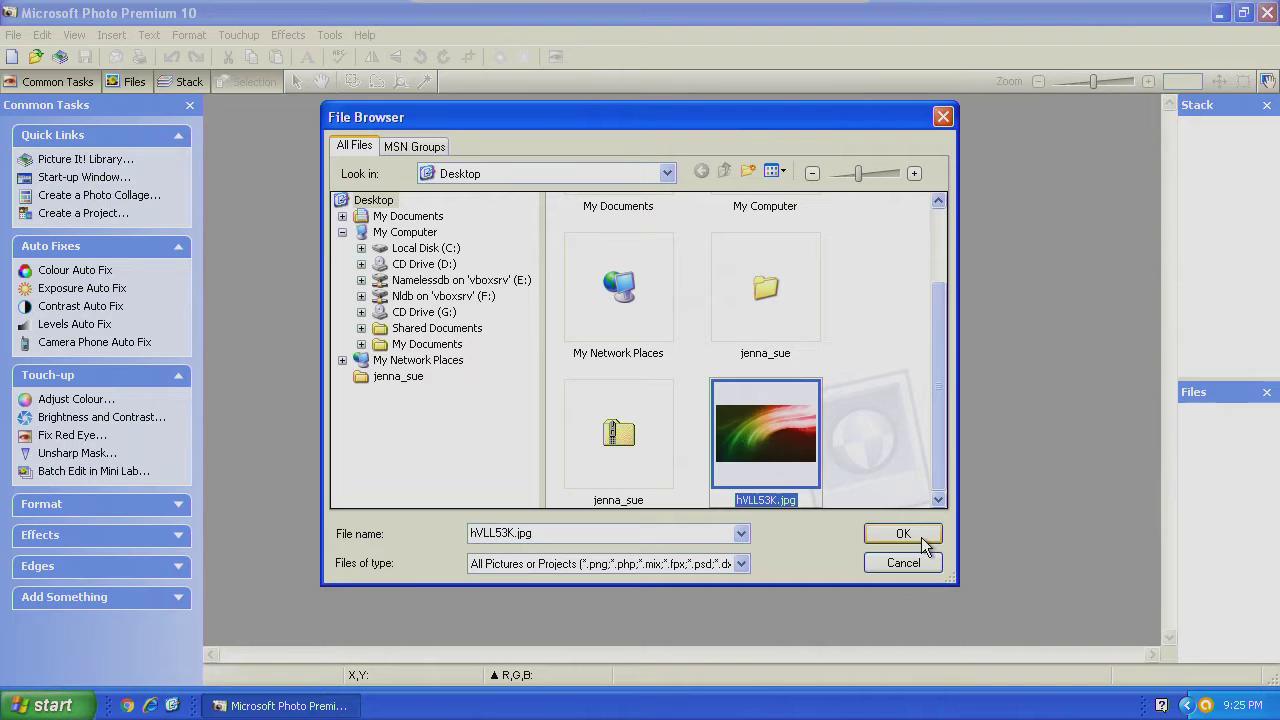
{"action": "left_click", "coordinate": [921, 537]}
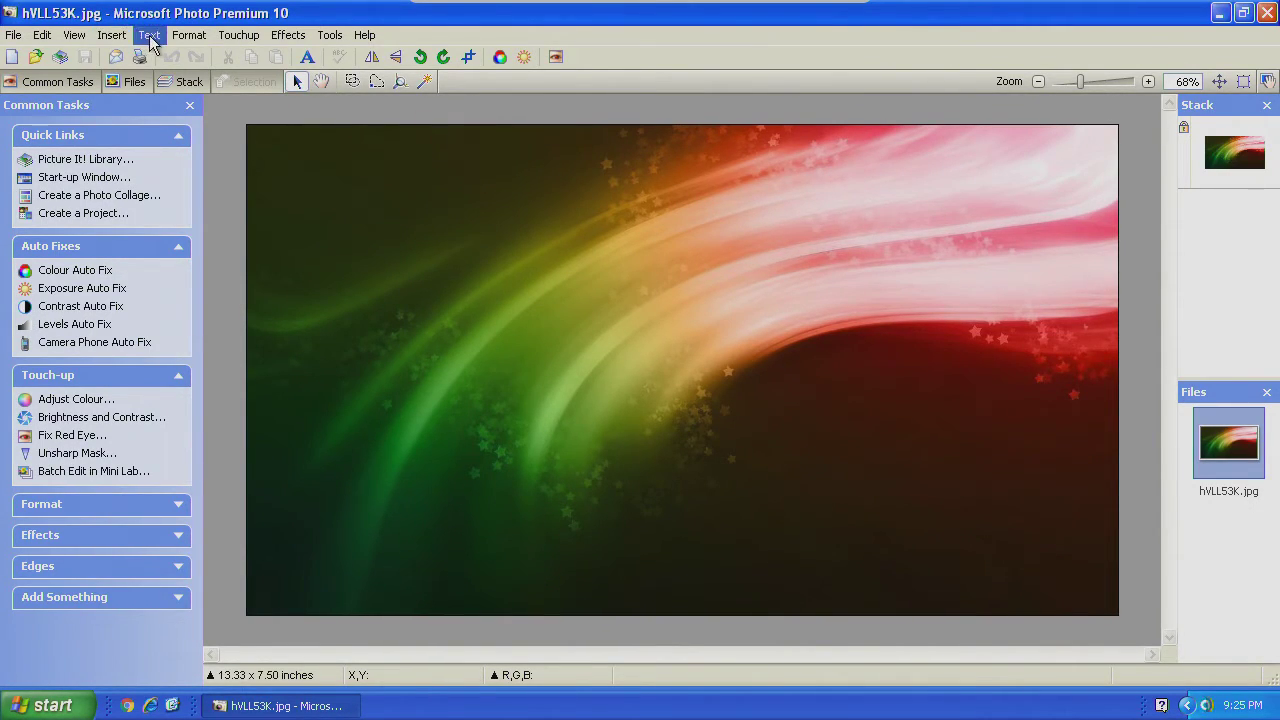
- Insert a 'Your text here.' text box and stretch it across the bottom of the image
{"action": "left_click", "coordinate": [111, 35]}
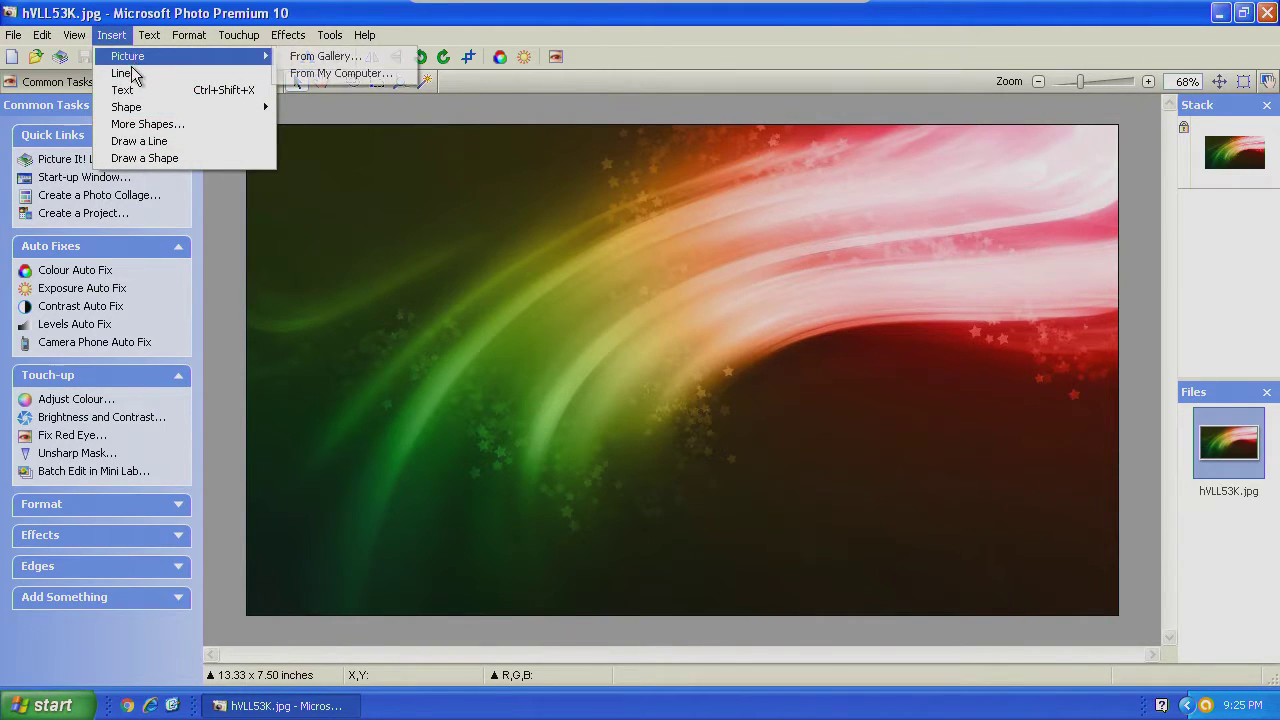
{"action": "left_click", "coordinate": [124, 90]}
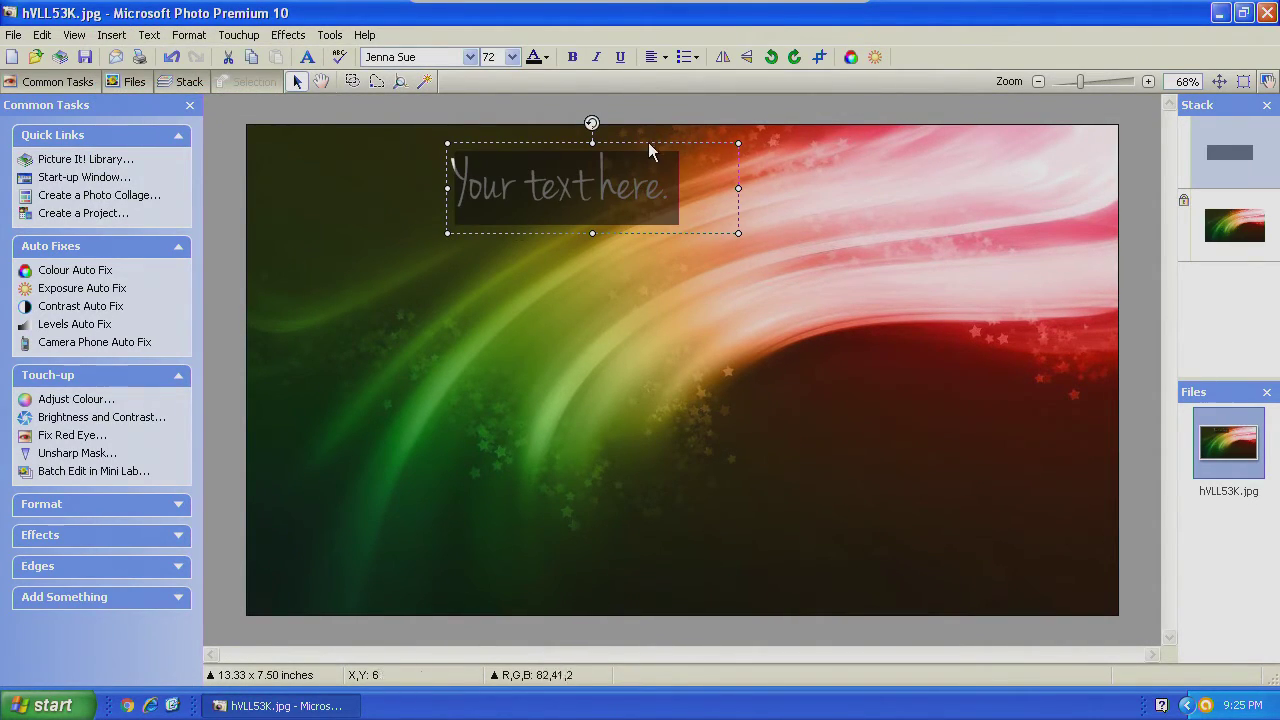
{"action": "left_click_drag", "start_coordinate": [641, 146], "coordinate": [451, 493]}
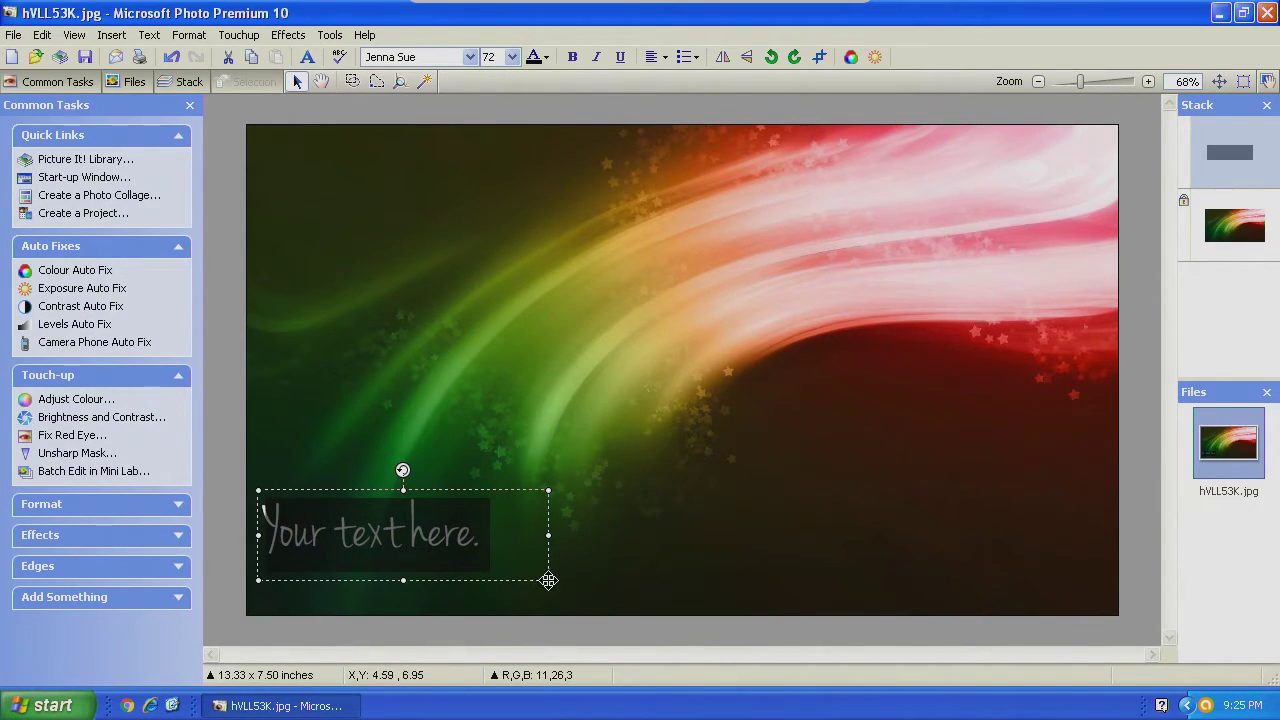
{"action": "left_click_drag", "start_coordinate": [549, 583], "coordinate": [1113, 607]}
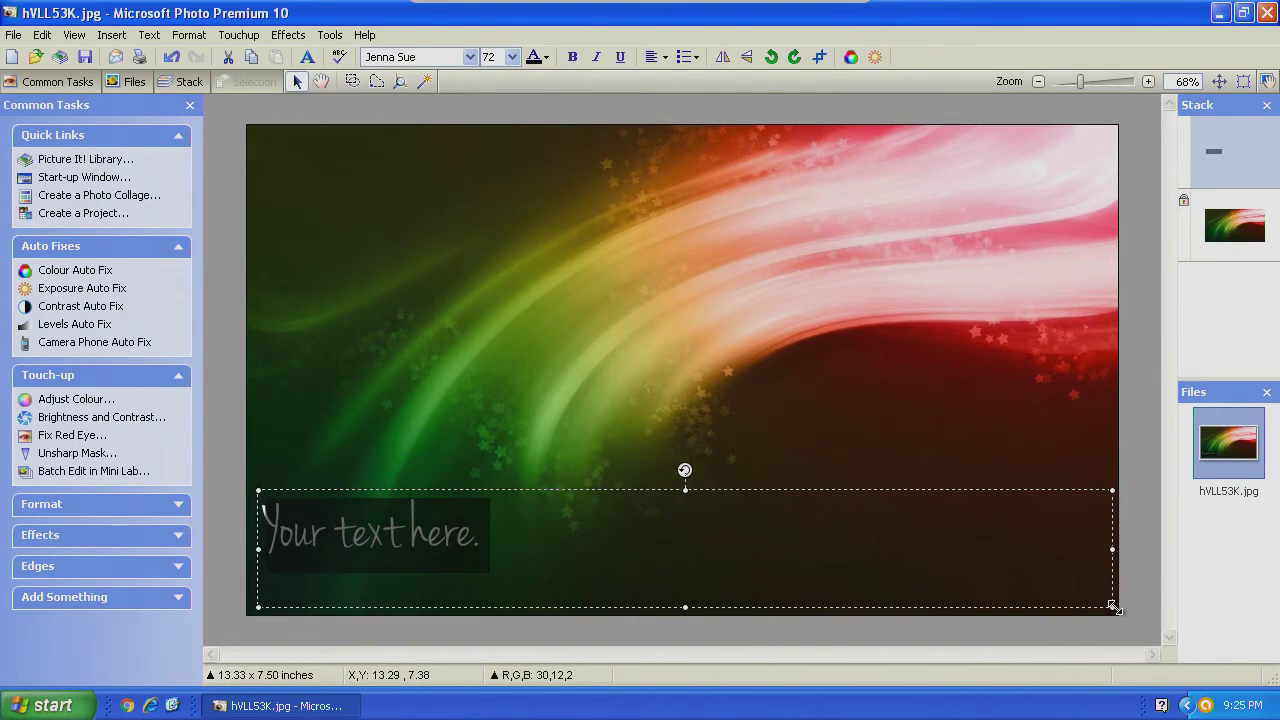
{"action": "left_click", "coordinate": [469, 58]}
{"action": "scroll", "coordinate": [466, 148], "scroll_direction": "up", "scroll_amount": 8}
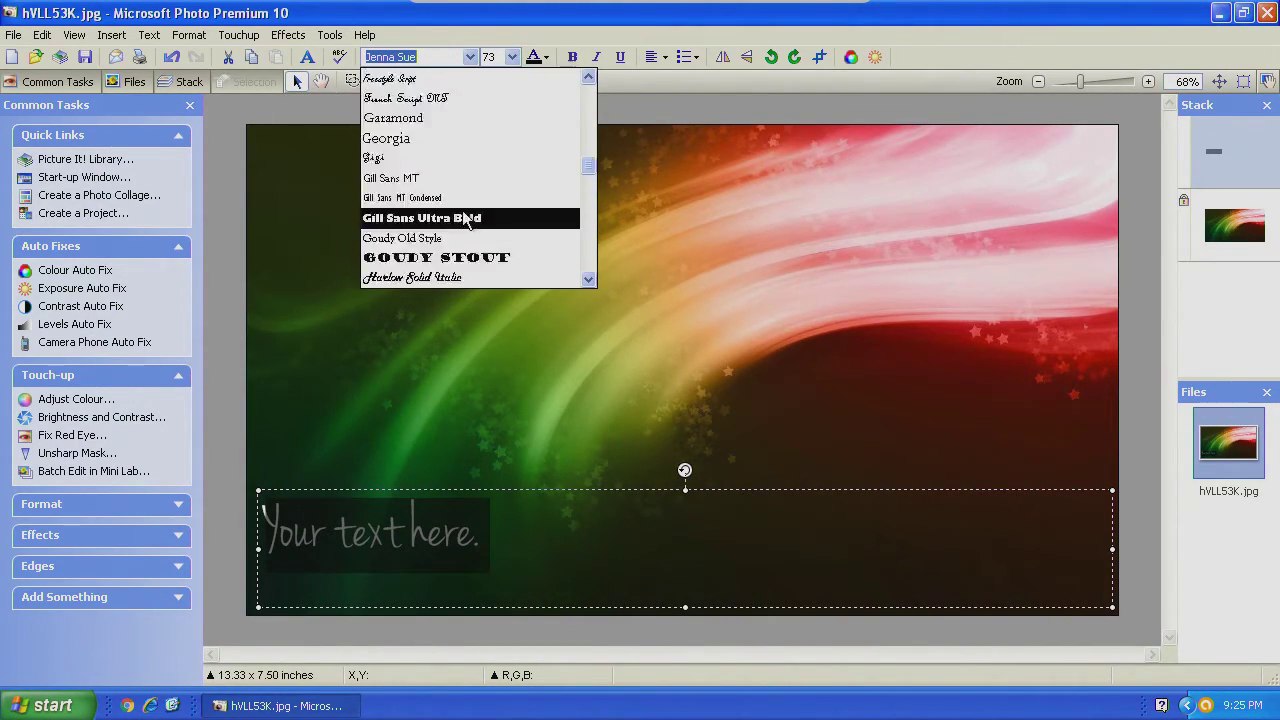
{"action": "scroll", "coordinate": [440, 225], "scroll_direction": "down", "scroll_amount": 2}
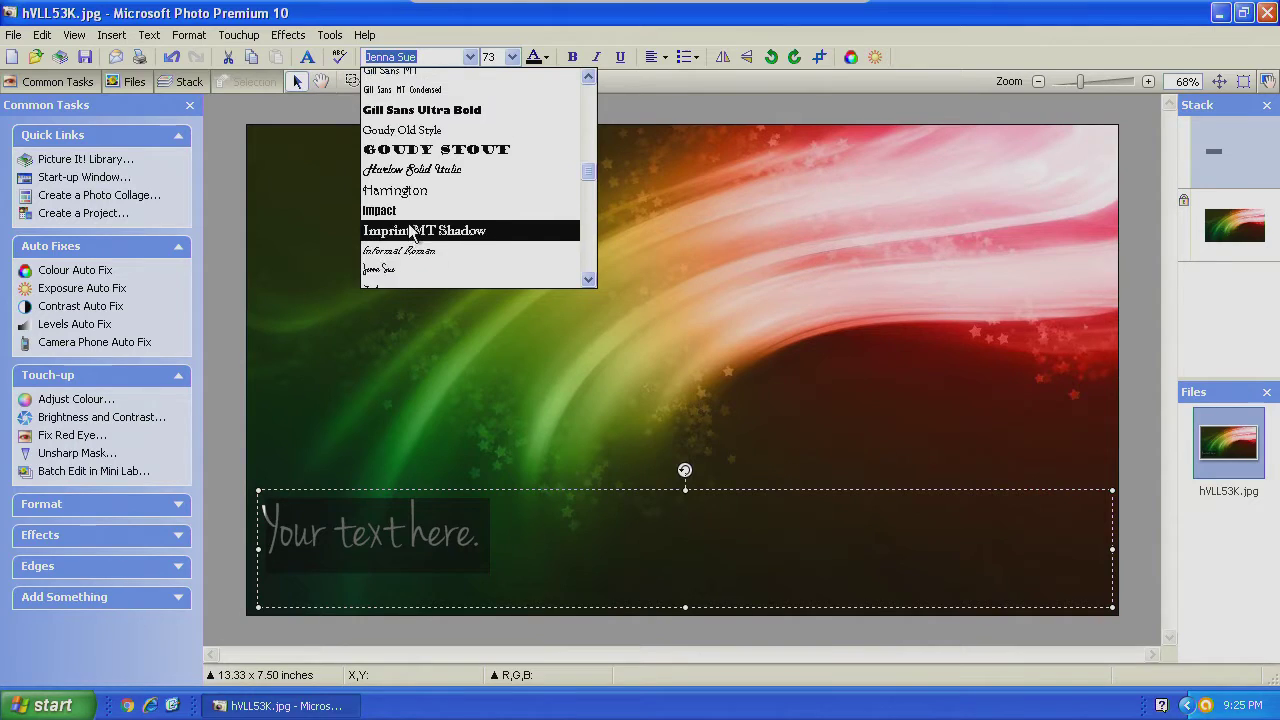
{"action": "scroll", "coordinate": [400, 245], "scroll_direction": "up", "scroll_amount": 15}
{"action": "scroll", "coordinate": [408, 232], "scroll_direction": "up", "scroll_amount": 3}
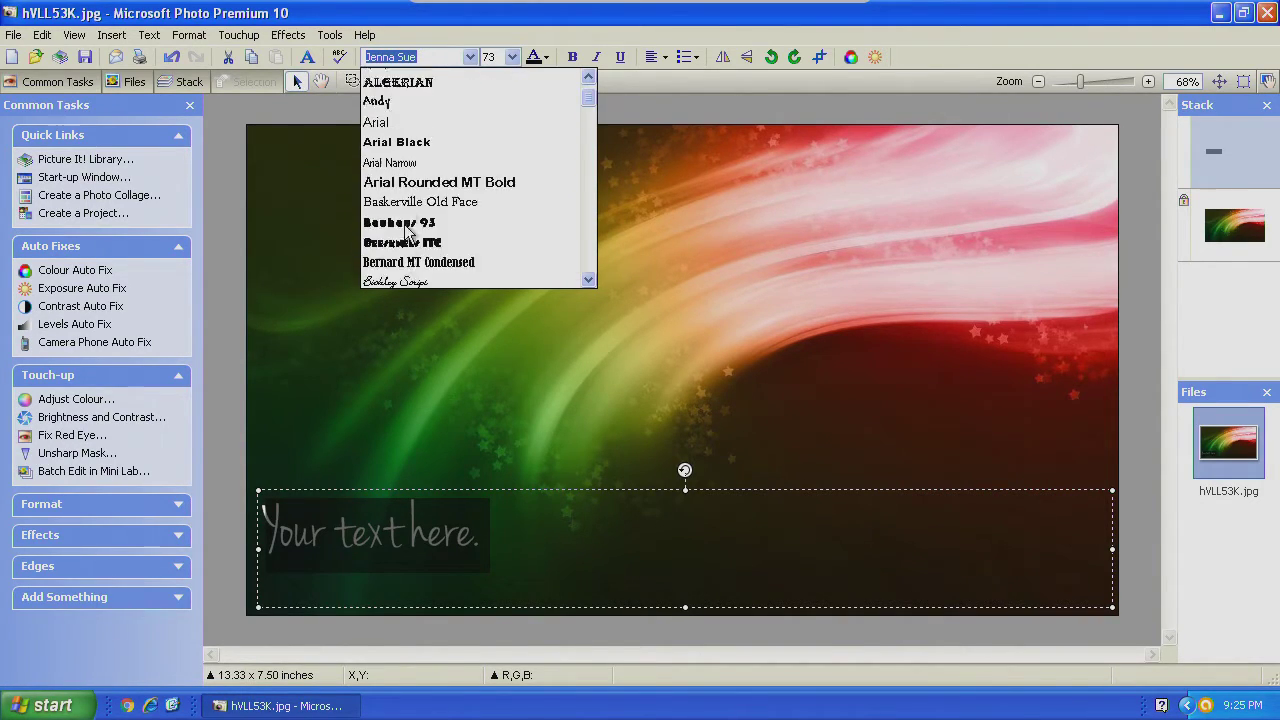
{"action": "scroll", "coordinate": [415, 232], "scroll_direction": "down", "scroll_amount": 3}
{"action": "scroll", "coordinate": [415, 232], "scroll_direction": "down", "scroll_amount": 5}
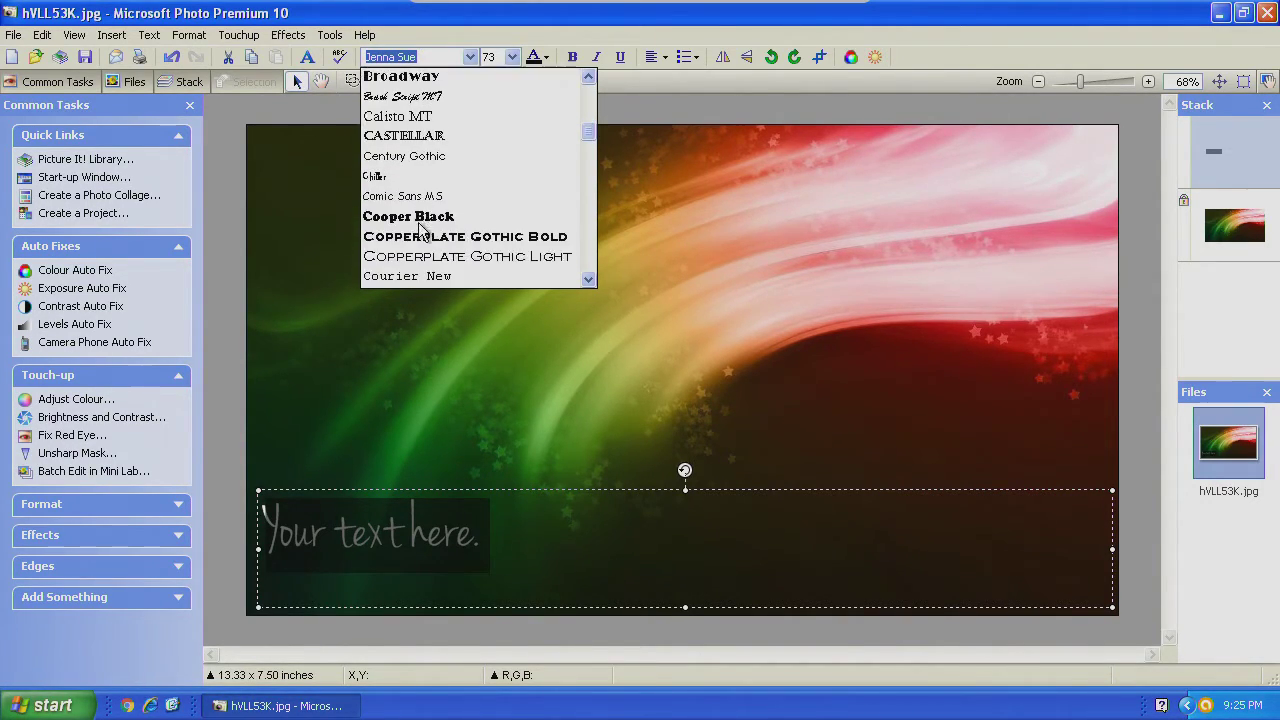
{"action": "scroll", "coordinate": [412, 232], "scroll_direction": "down", "scroll_amount": 4}
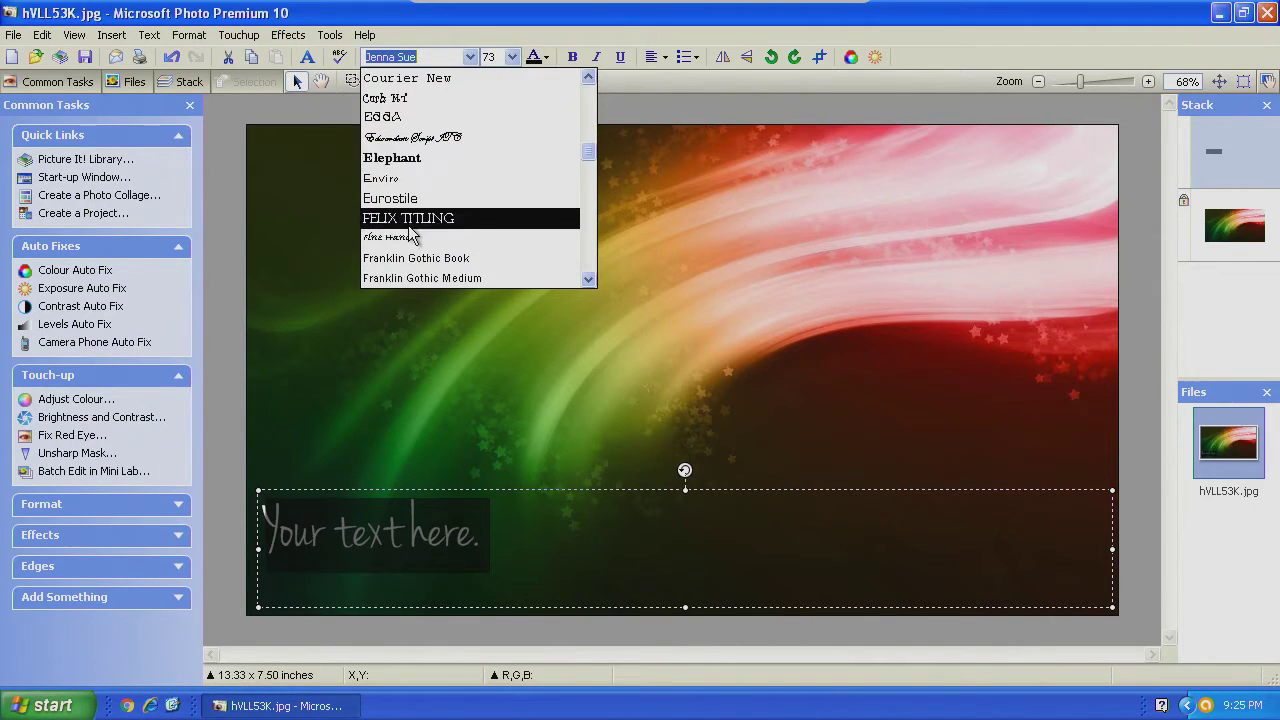
{"action": "scroll", "coordinate": [422, 242], "scroll_direction": "down", "scroll_amount": 1}
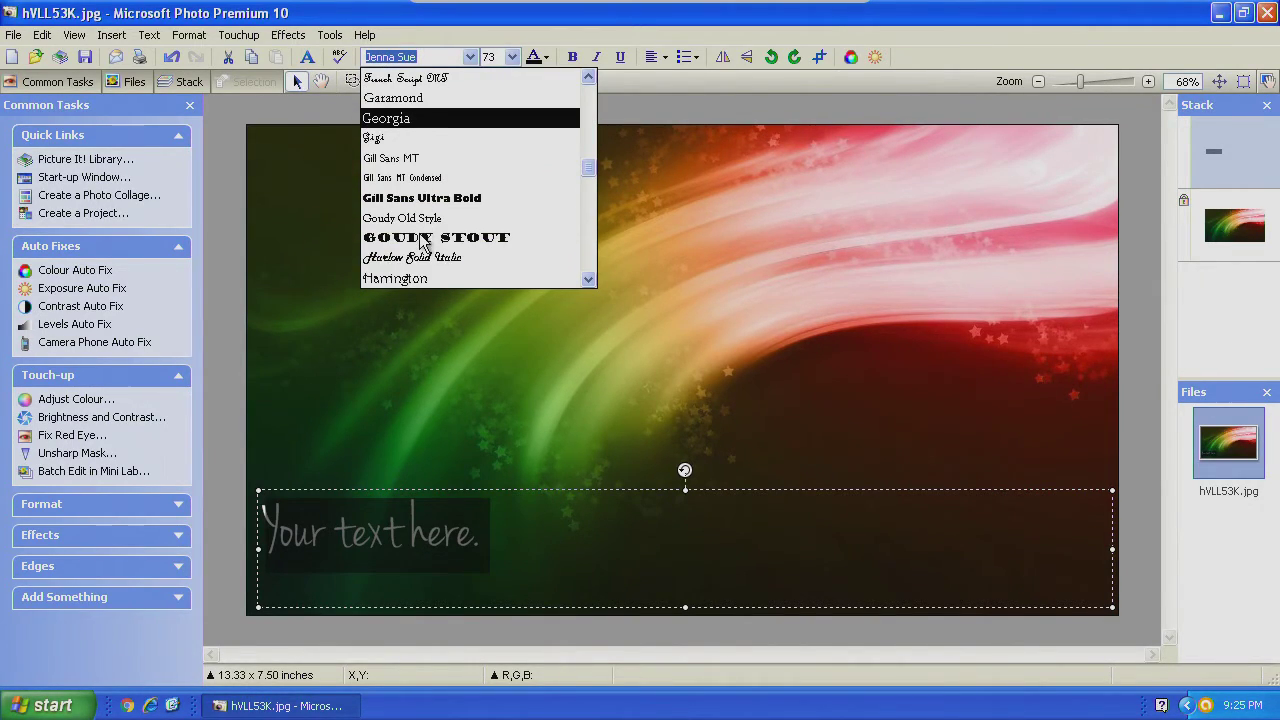
{"action": "scroll", "coordinate": [419, 235], "scroll_direction": "down", "scroll_amount": 3}
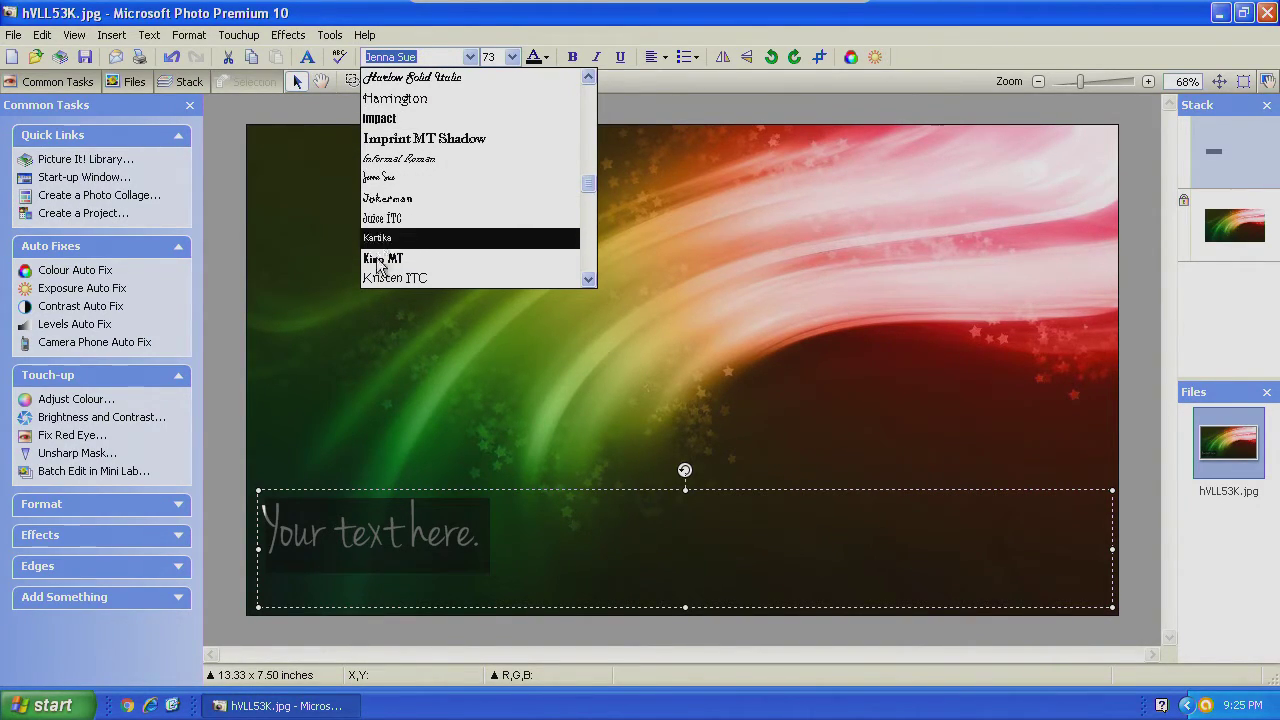
{"action": "left_click", "coordinate": [390, 184]}
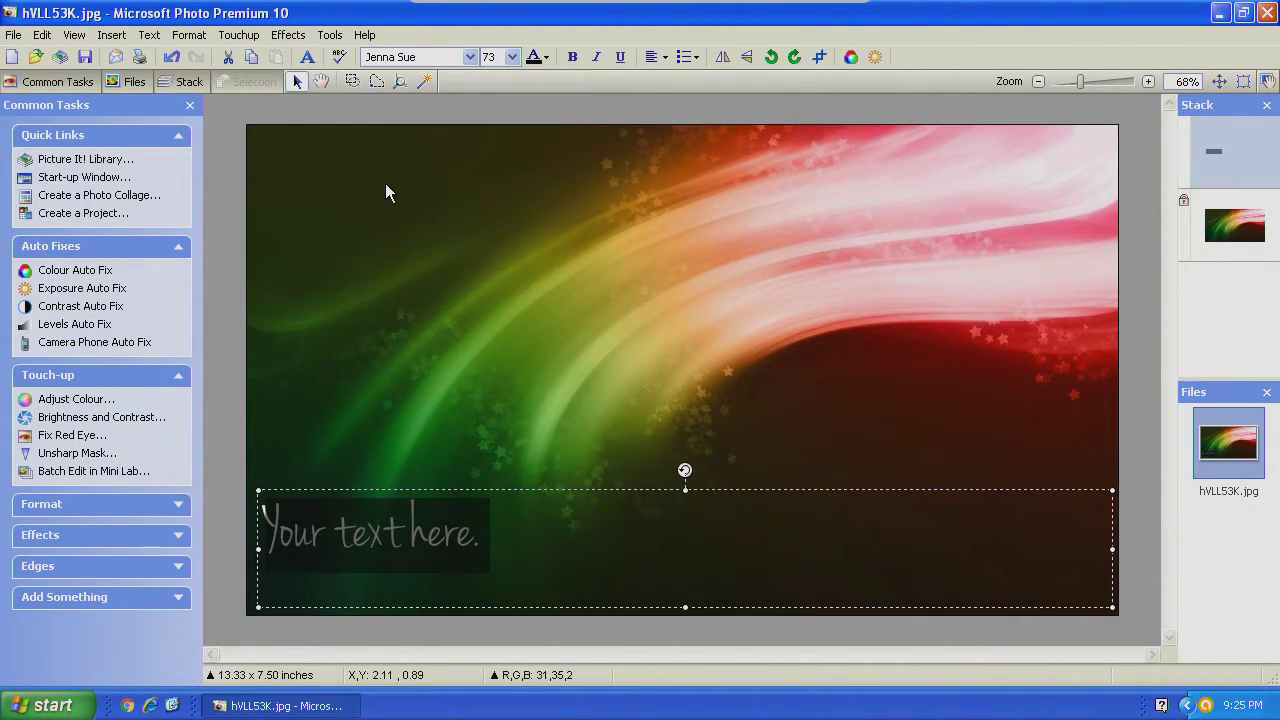
- Make the text size 72 and white, then type a 'Thank you' message naming the recipient, with many exclamation marks
{"action": "left_click", "coordinate": [512, 58]}
{"action": "scroll", "coordinate": [503, 185], "scroll_direction": "down", "scroll_amount": 3}
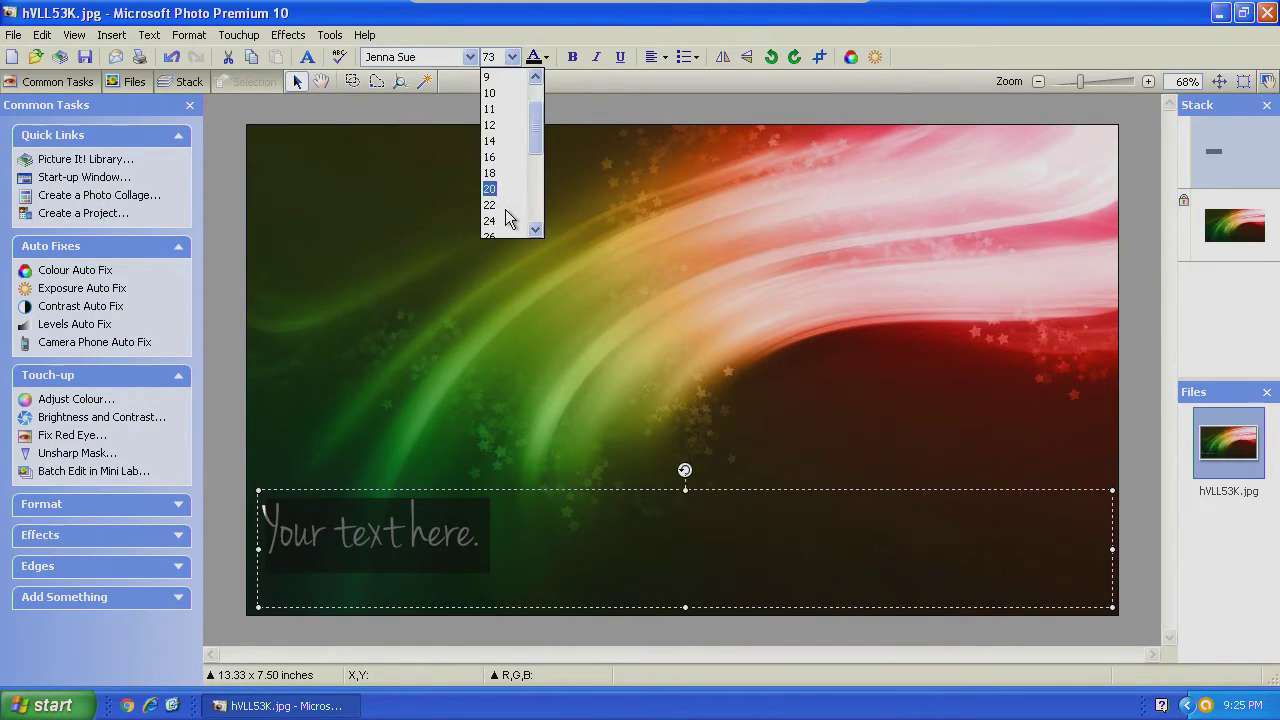
{"action": "left_click", "coordinate": [490, 173]}
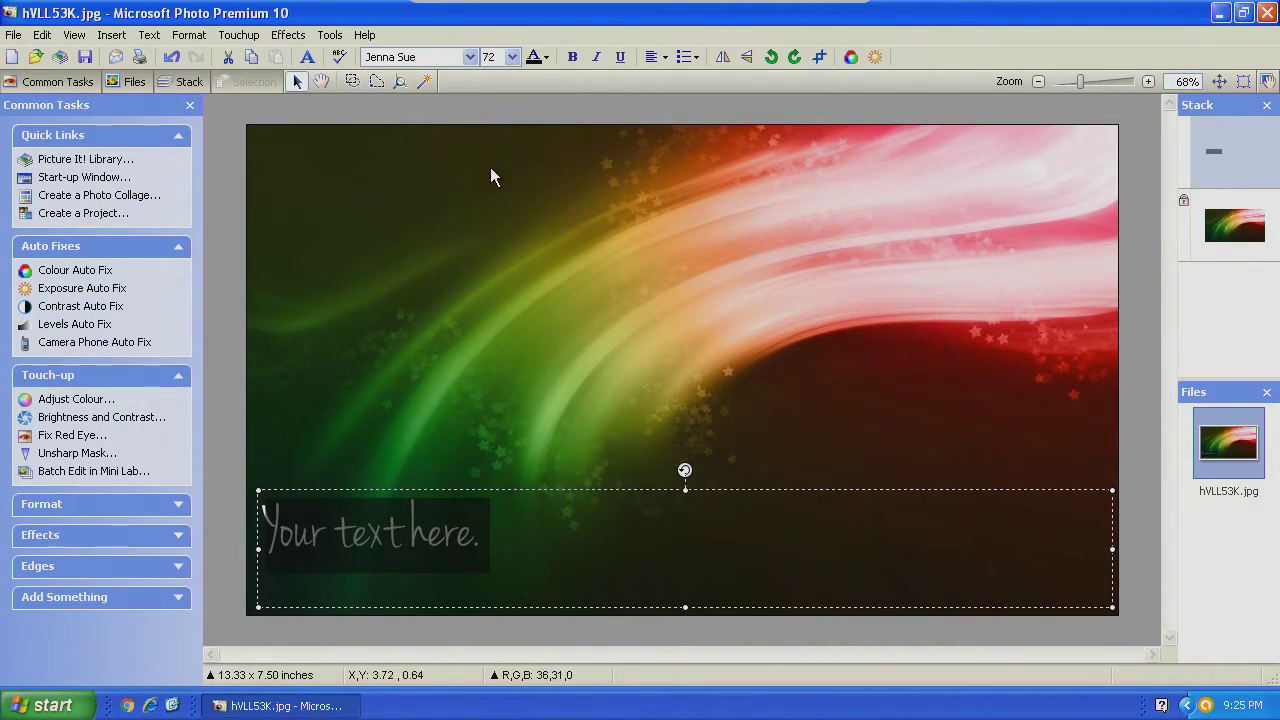
{"action": "left_click", "coordinate": [546, 57]}
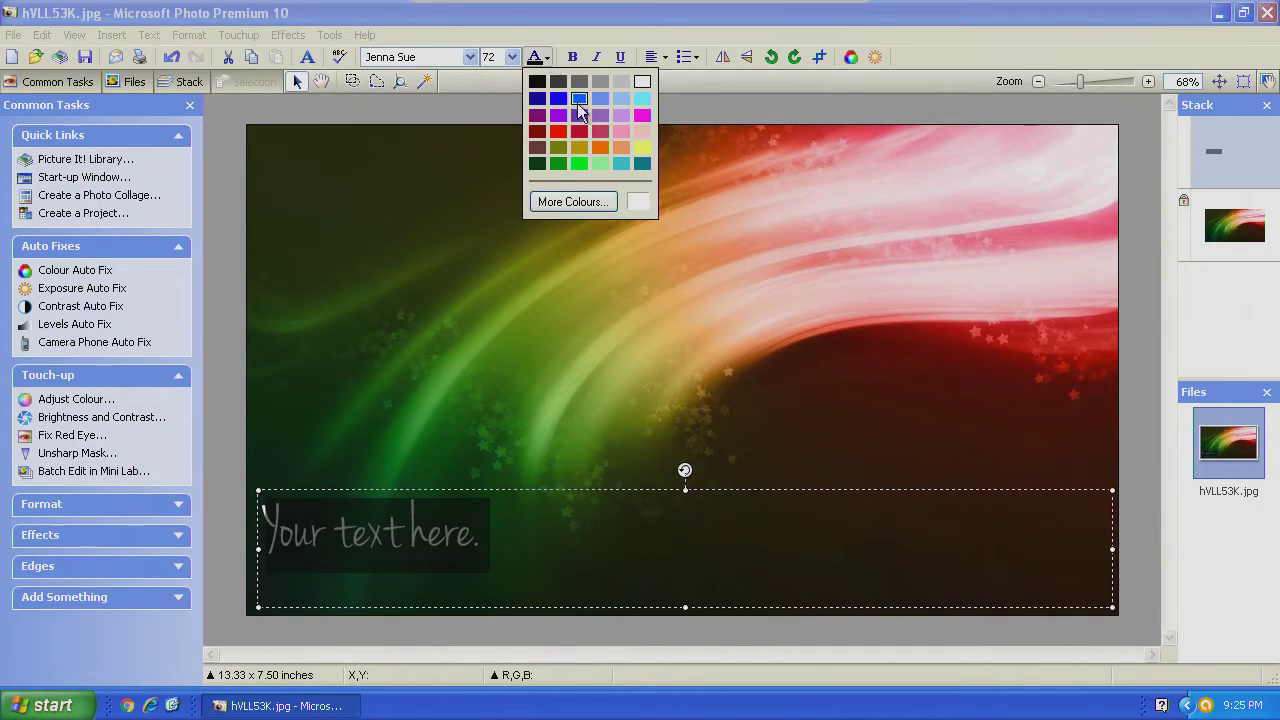
{"action": "left_click", "coordinate": [643, 84]}
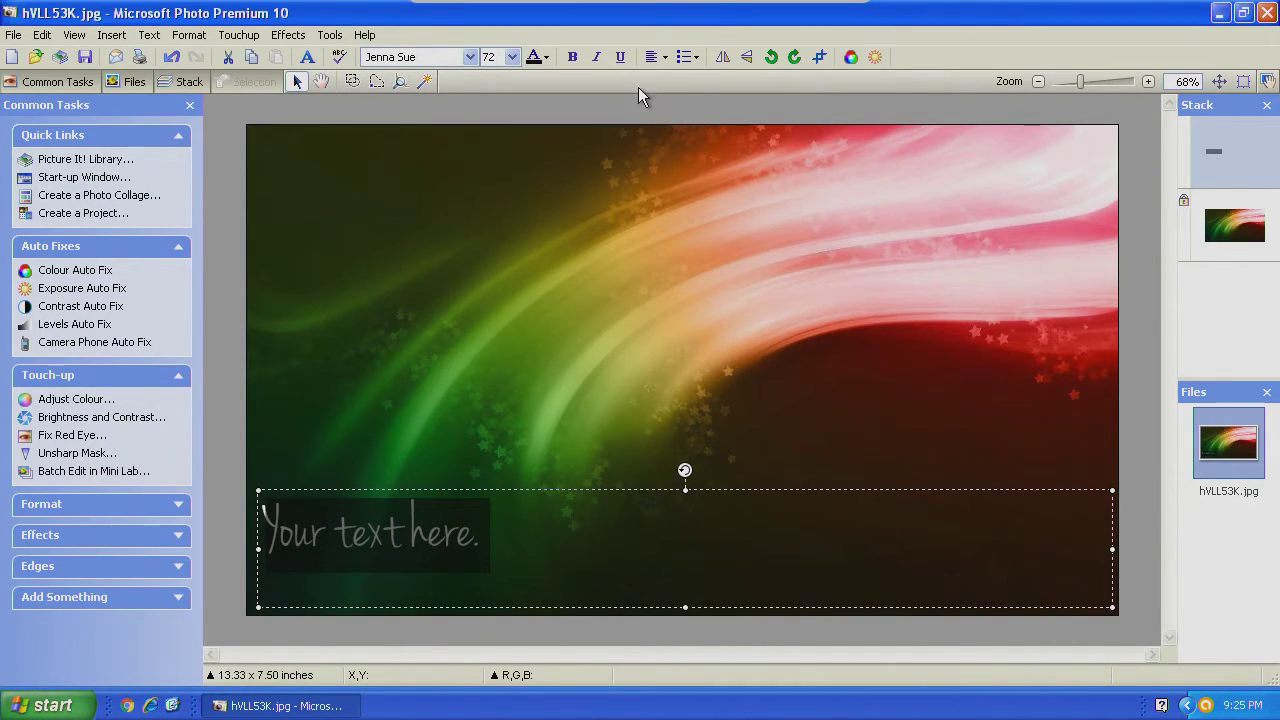
{"action": "type", "text": "Th"}
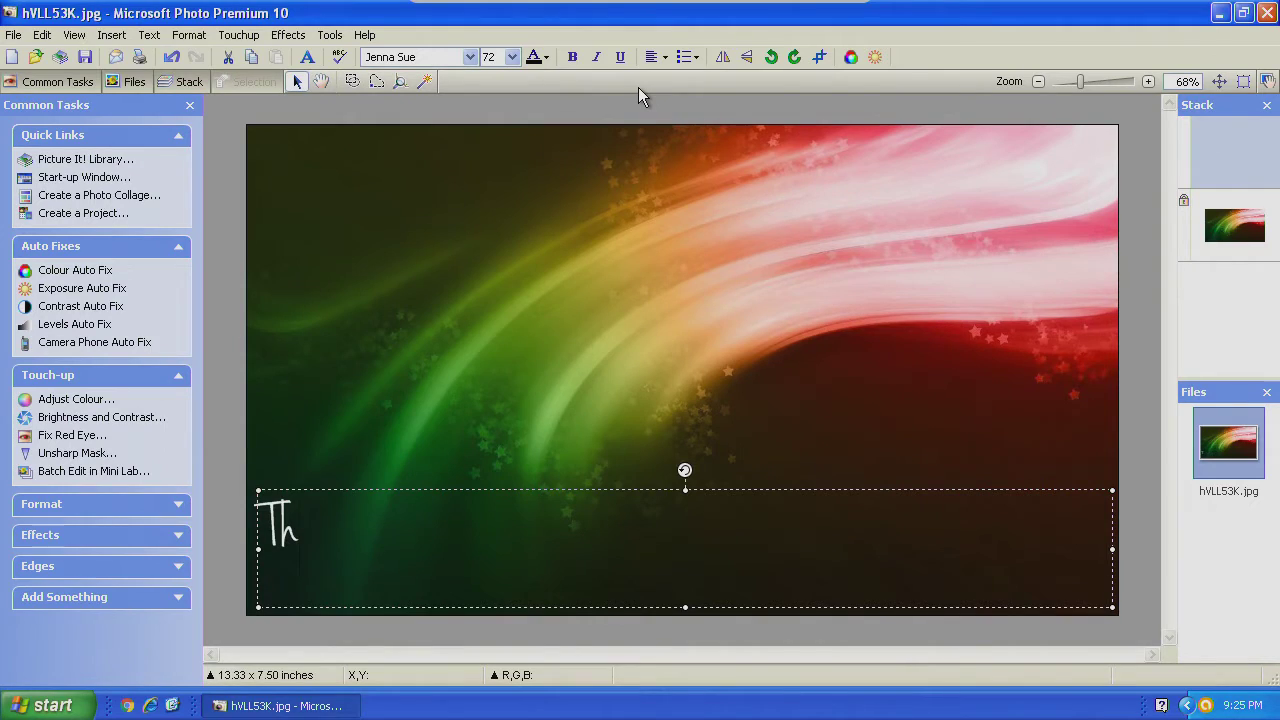
{"action": "type", "text": "ank you Laur"}
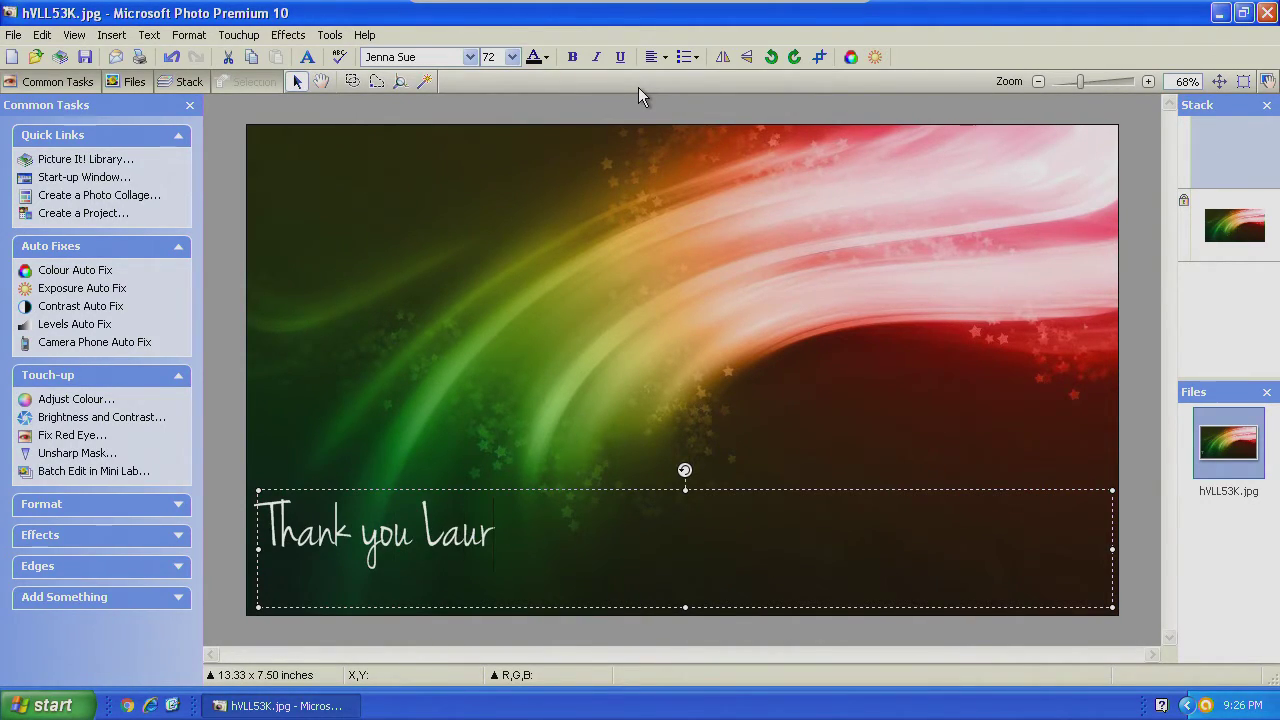
{"action": "type", "text": "a!!!!!!!!!!!!!!!"}
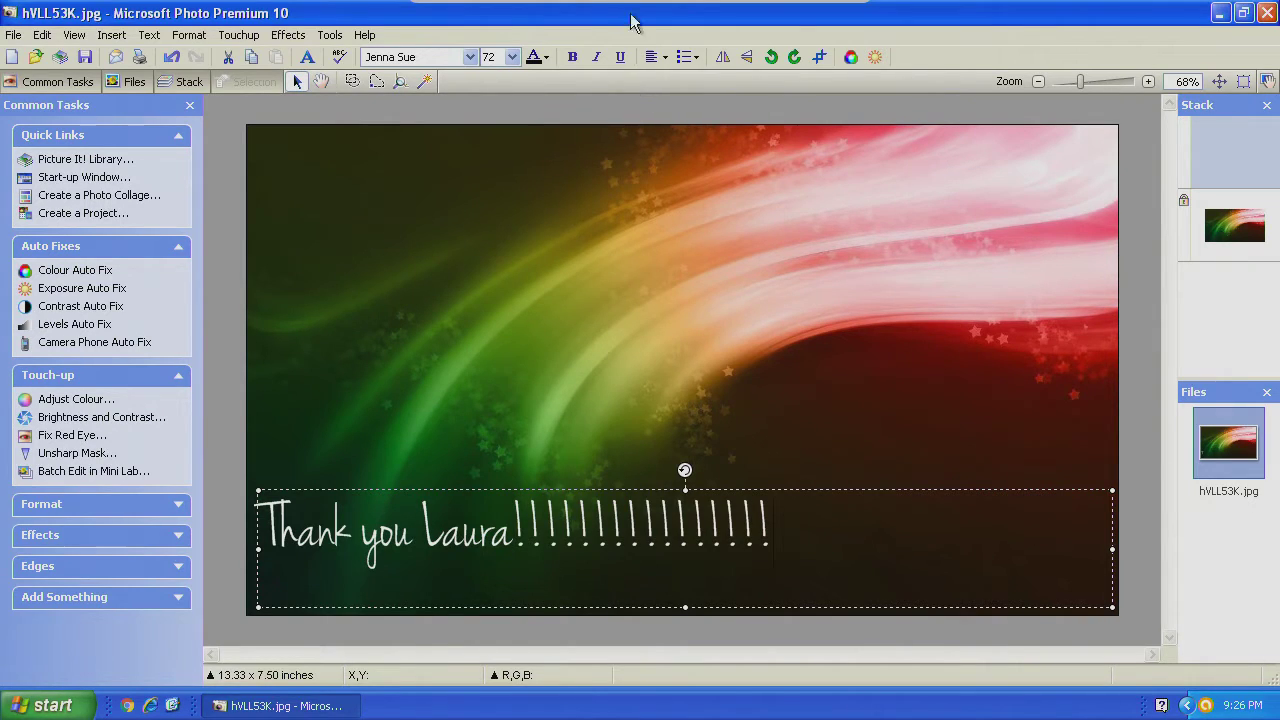
- Shift the thank-you text box right to centre it, then merge it into the image
{"action": "left_click", "coordinate": [821, 487]}
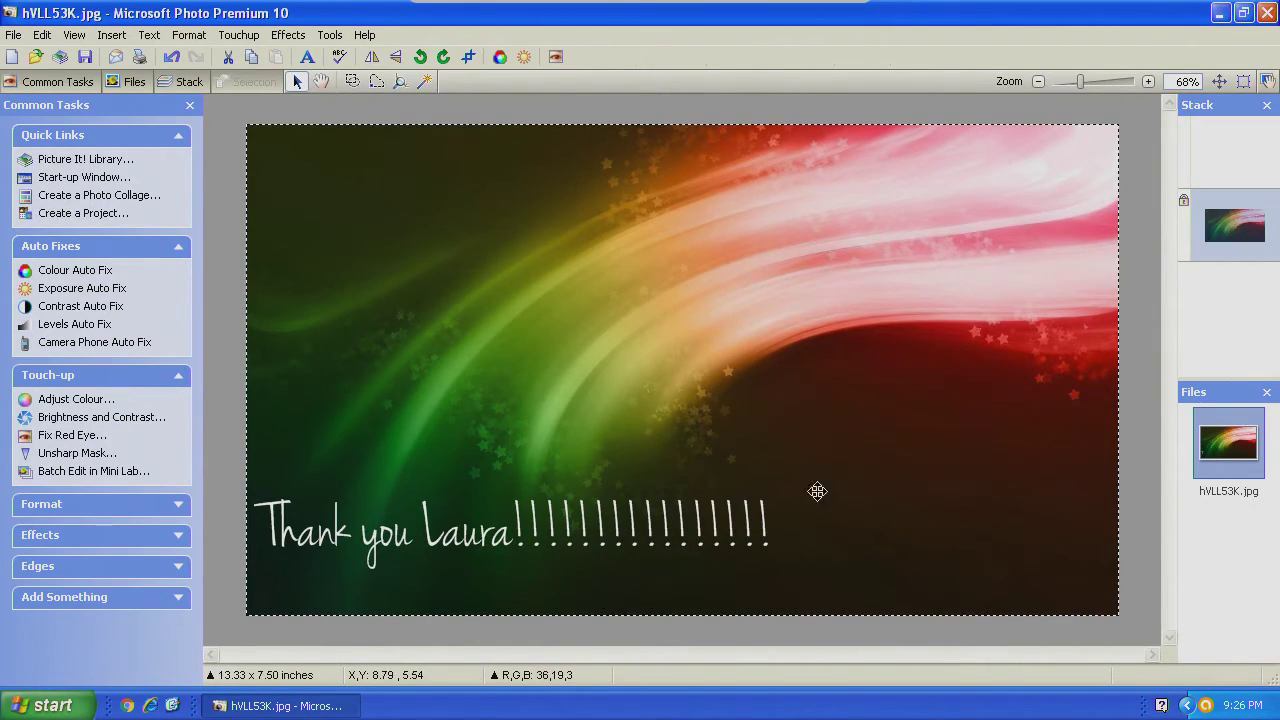
{"action": "left_click", "coordinate": [816, 492]}
{"action": "left_click_drag", "start_coordinate": [784, 493], "coordinate": [951, 506]}
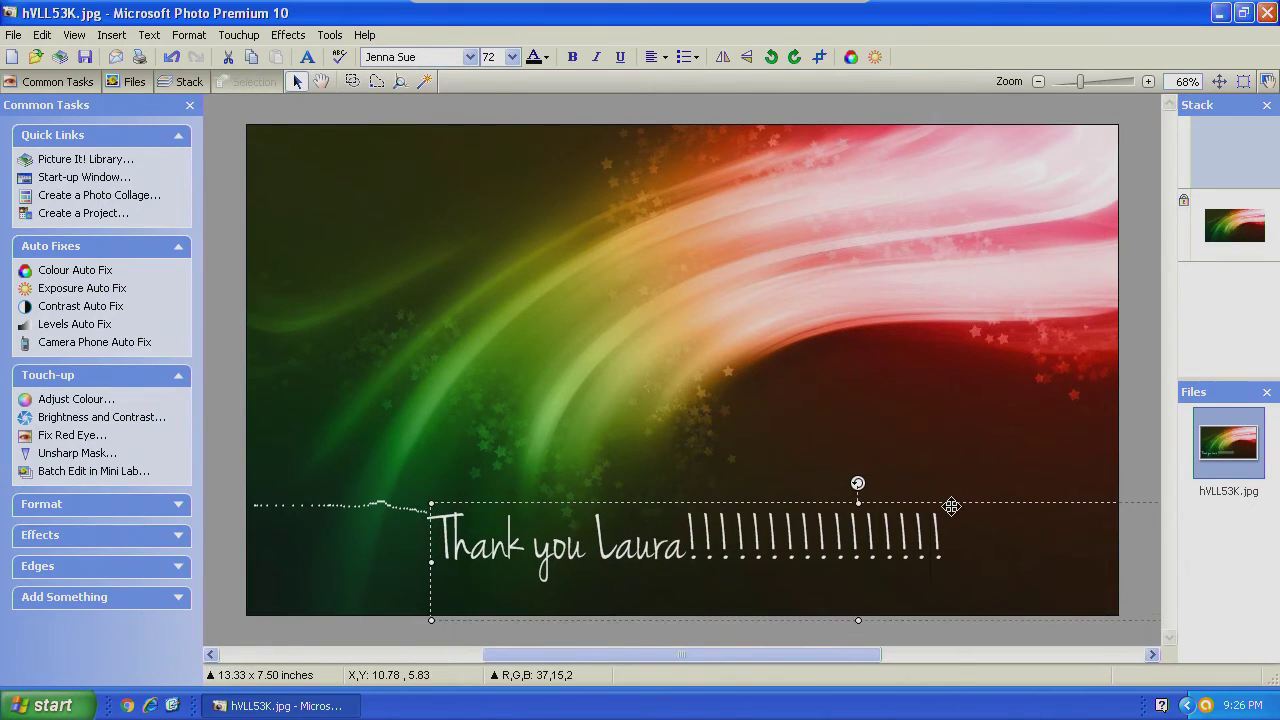
{"action": "left_click", "coordinate": [879, 383]}
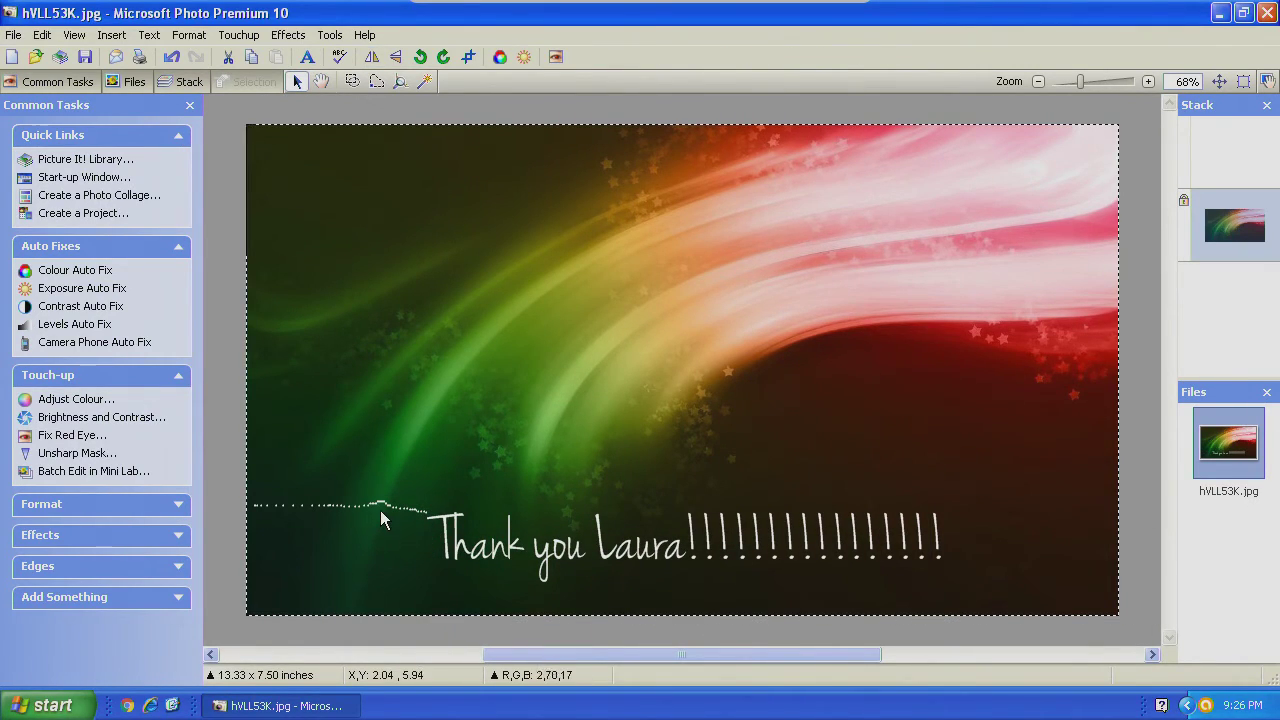
- Save hVLL53K.jpg as a flat file
{"action": "left_click", "coordinate": [15, 35]}
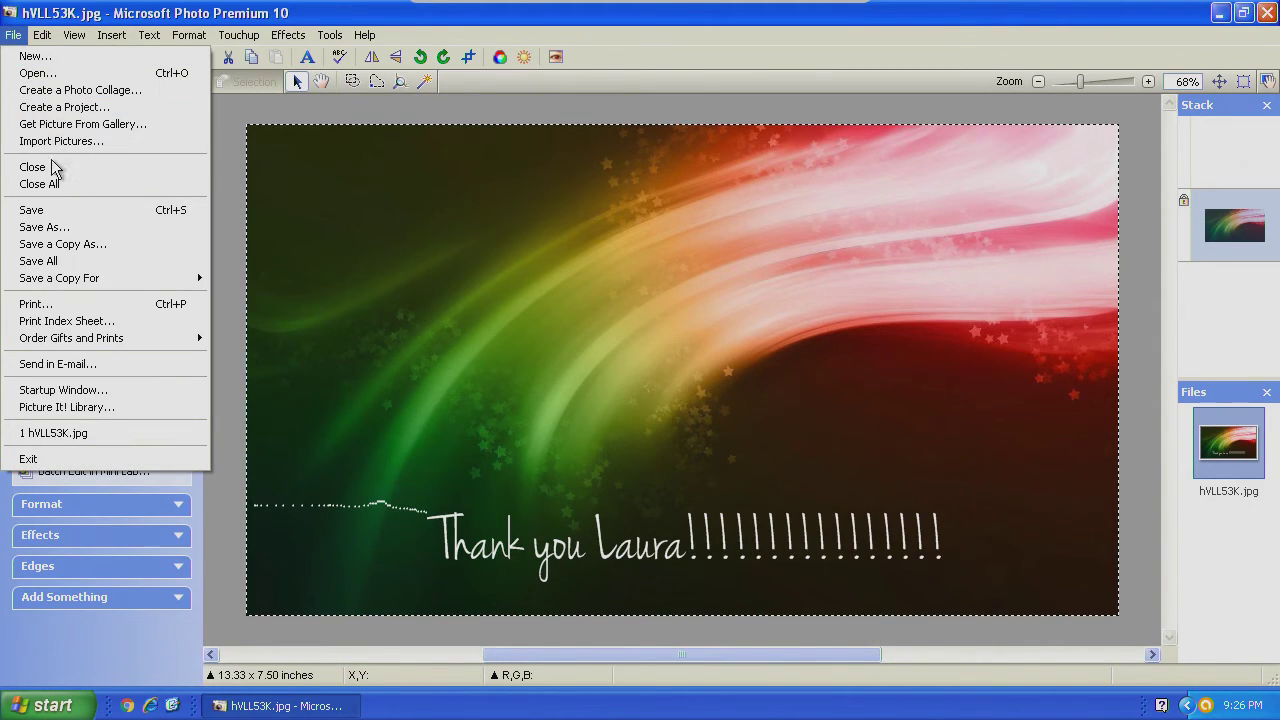
{"action": "left_click", "coordinate": [50, 212]}
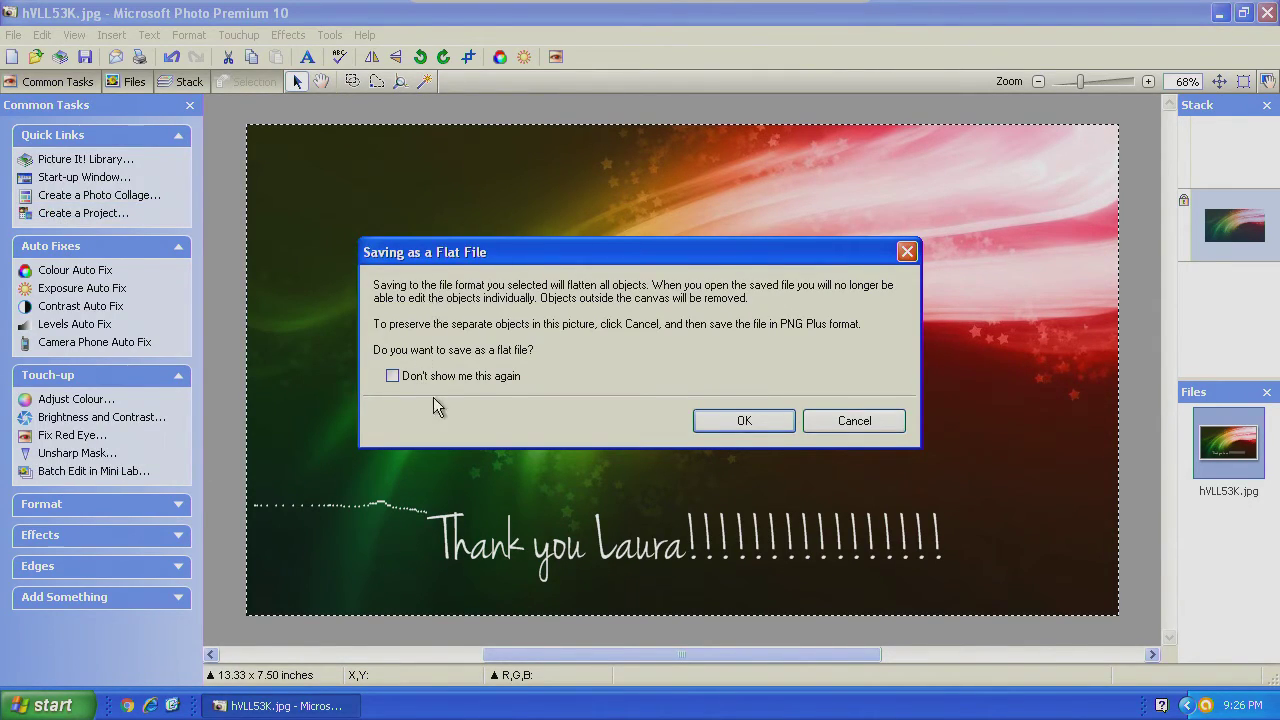
{"action": "left_click", "coordinate": [759, 421]}
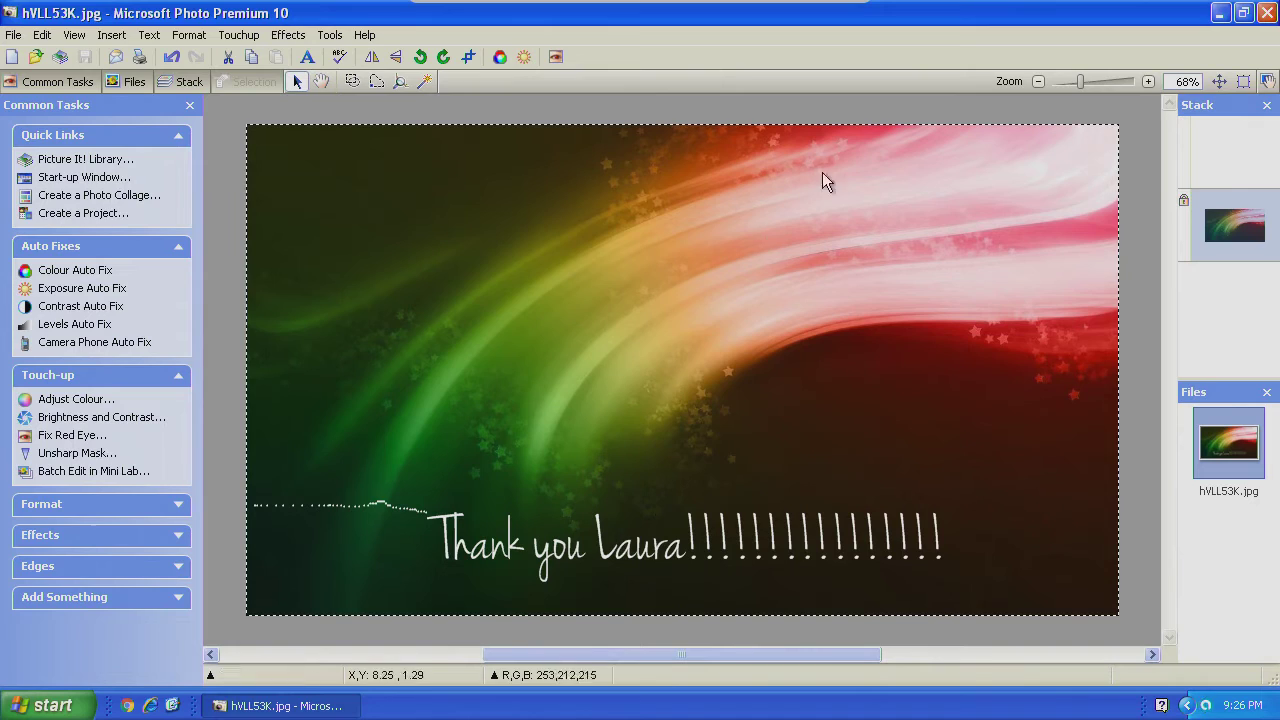
- Close Photo Premium and open hVLL53K from the desktop in Windows Picture and Fax Viewer
{"action": "left_click", "coordinate": [1267, 13]}
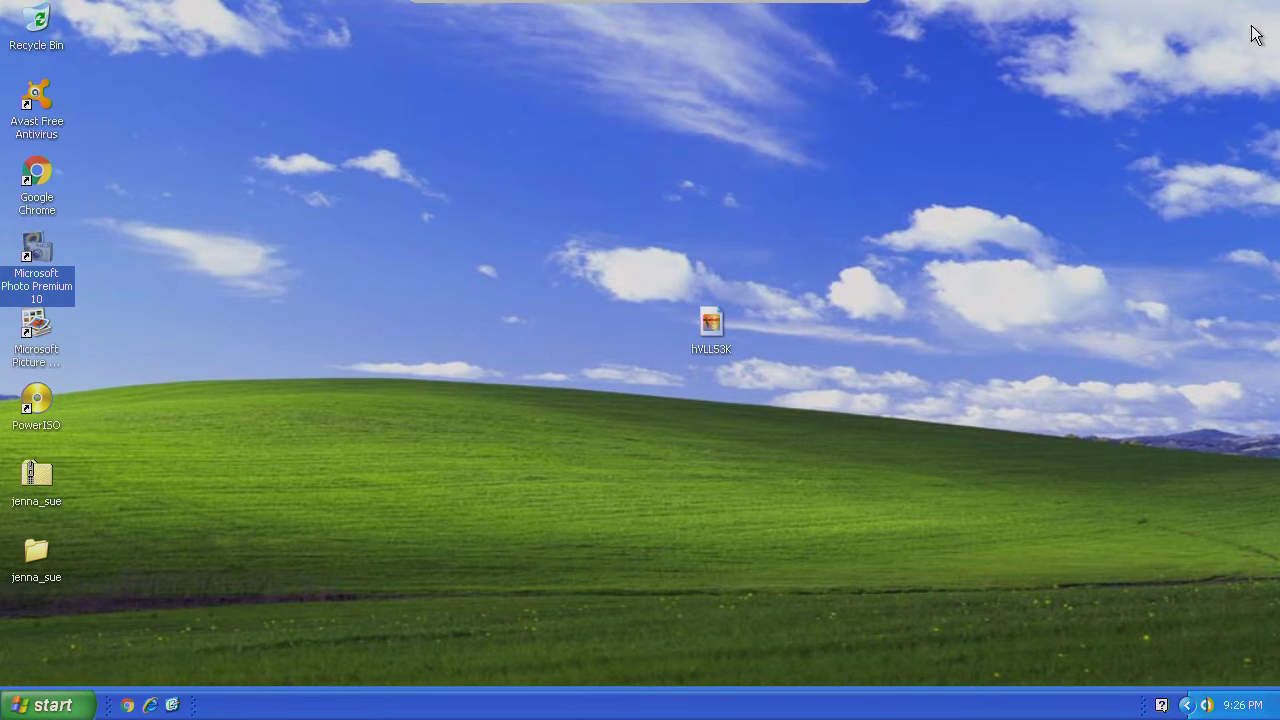
{"action": "left_click", "coordinate": [702, 328]}
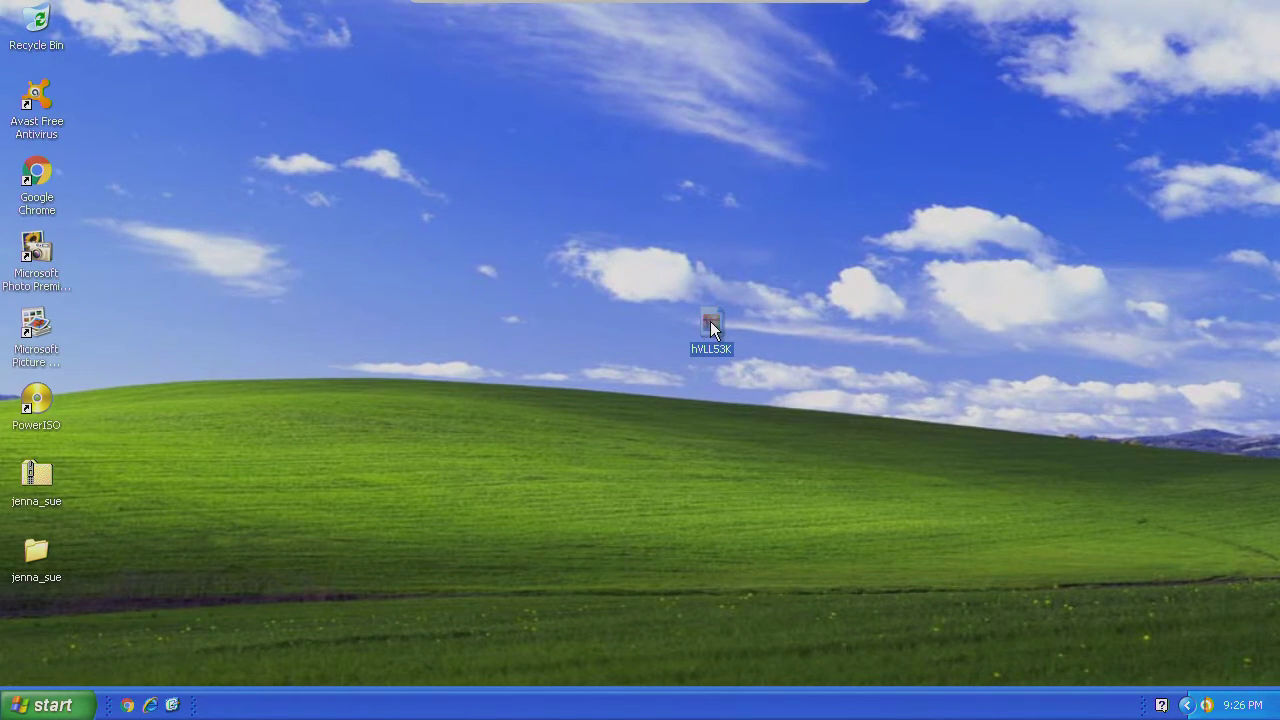
{"action": "double_click", "coordinate": [709, 322]}
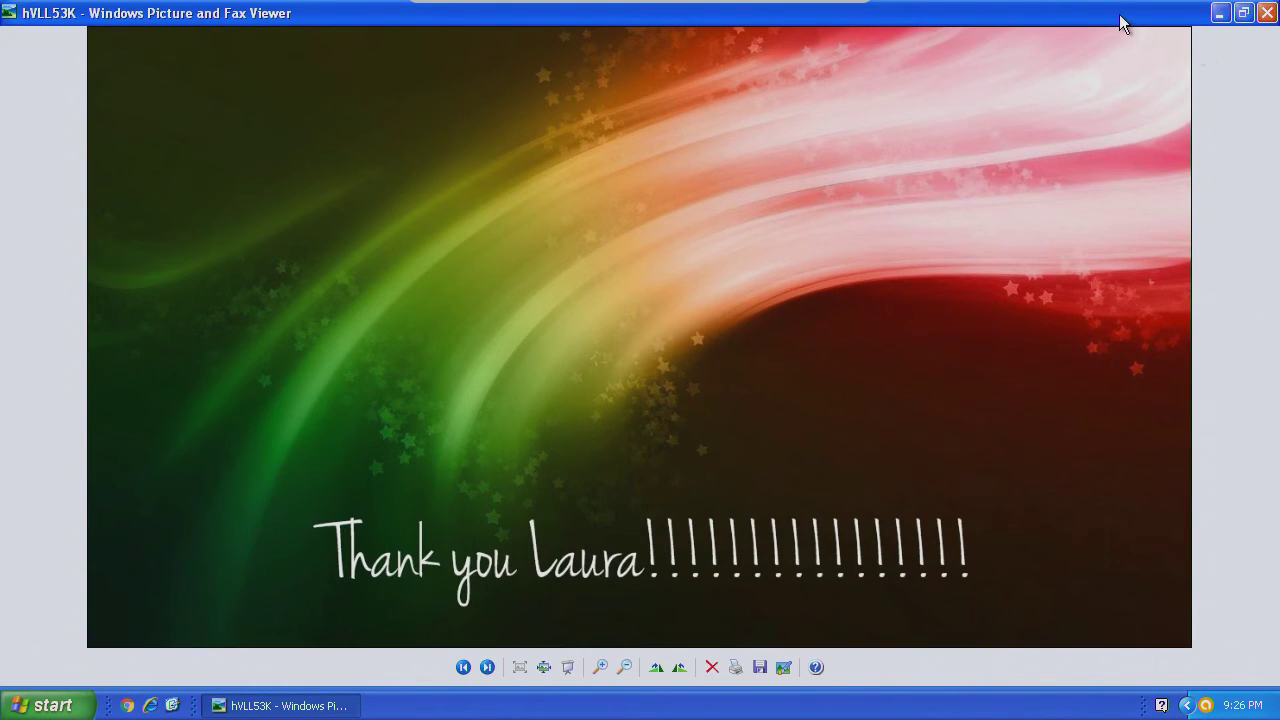
{"action": "left_click", "coordinate": [1268, 14]}
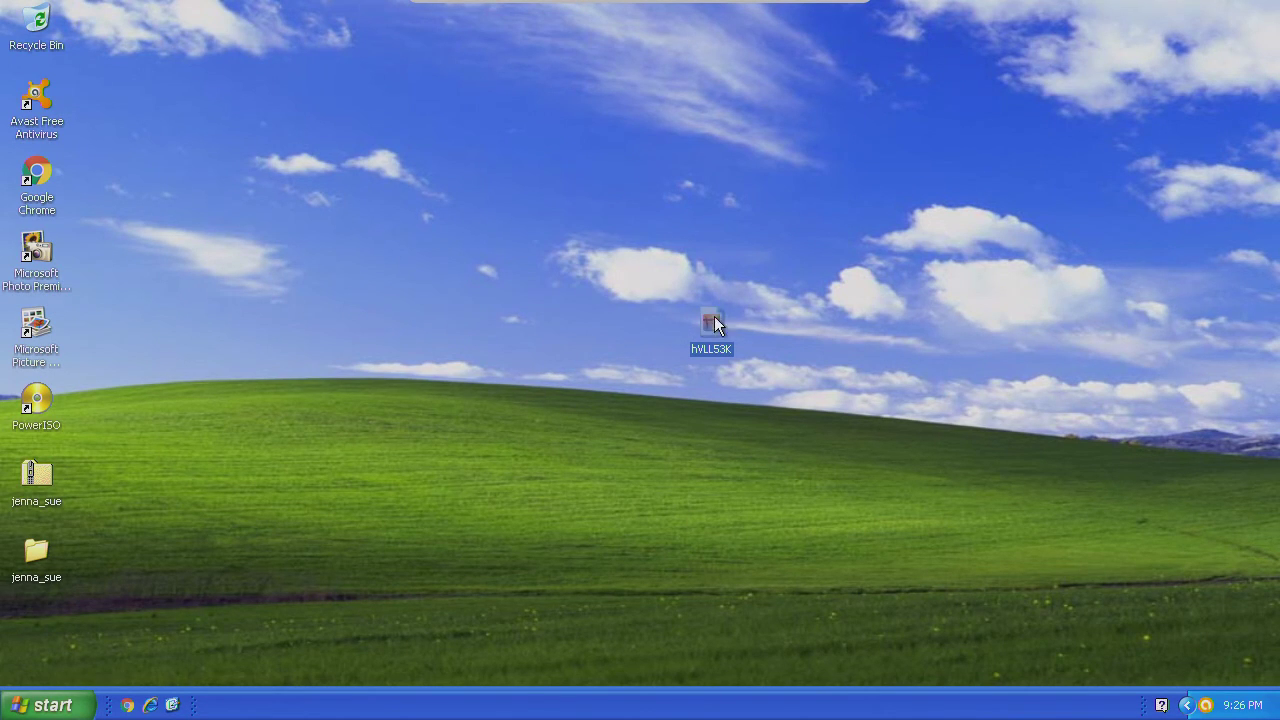
{"action": "double_click", "coordinate": [712, 322]}
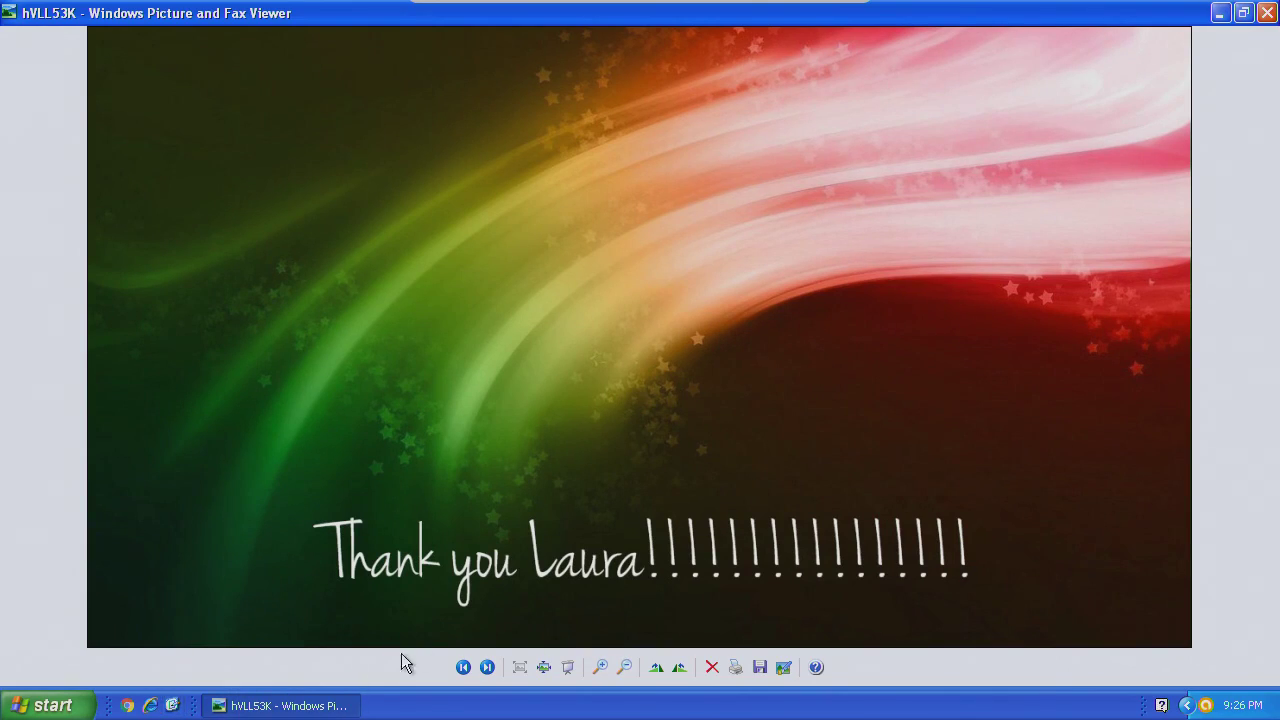